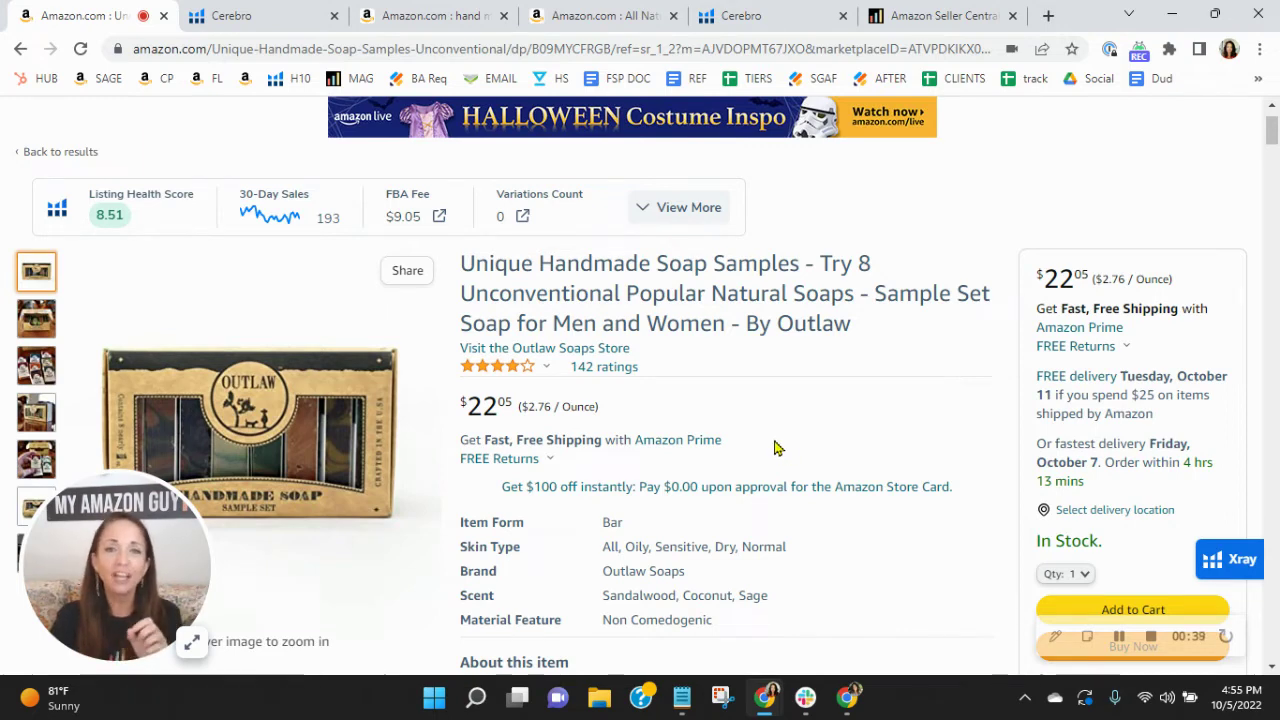
# Step: Switch to the Cerebro results for the Unique Handmade Soap Samples listing and review its keyword distribution
pyautogui.click(260, 16)
pyautogui.scroll(15, 1014, 549)
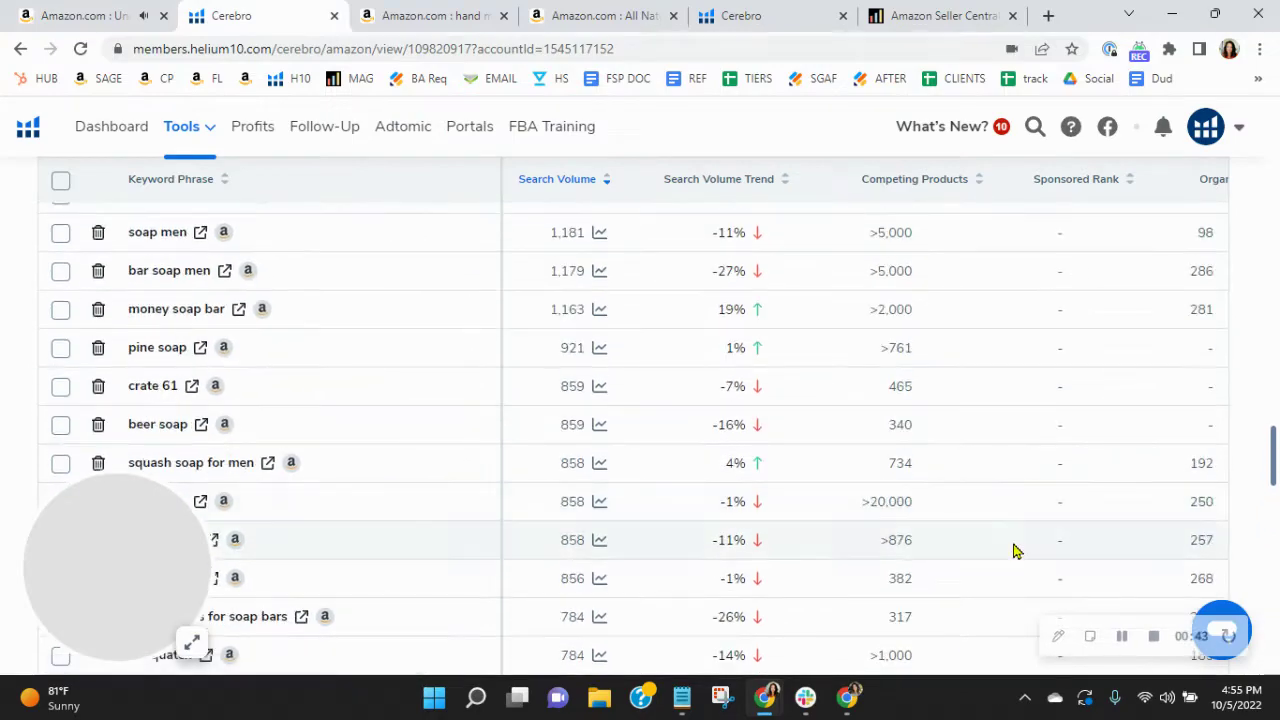
pyautogui.scroll(8, 1035, 563)
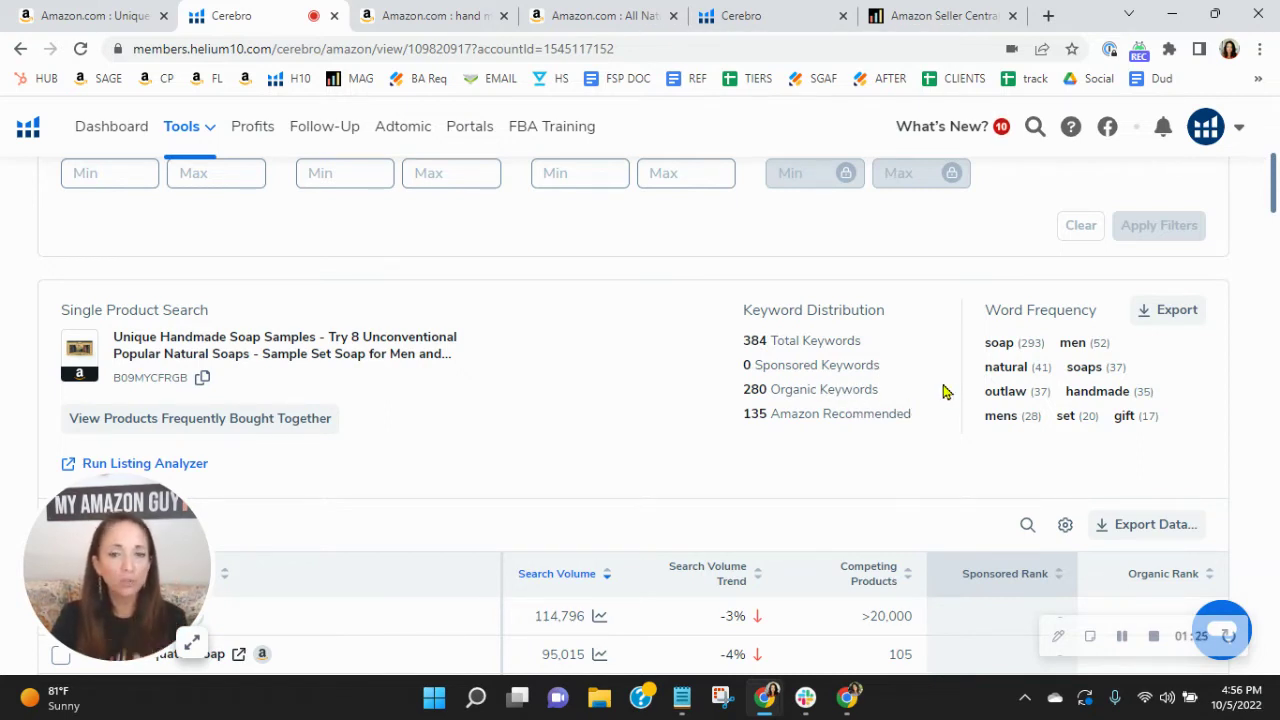
# Step: Examine the soap sample set's keywords from highest search volume downward, comparing search volumes with organic and sponsored ranks
pyautogui.scroll(-2, 940, 385)
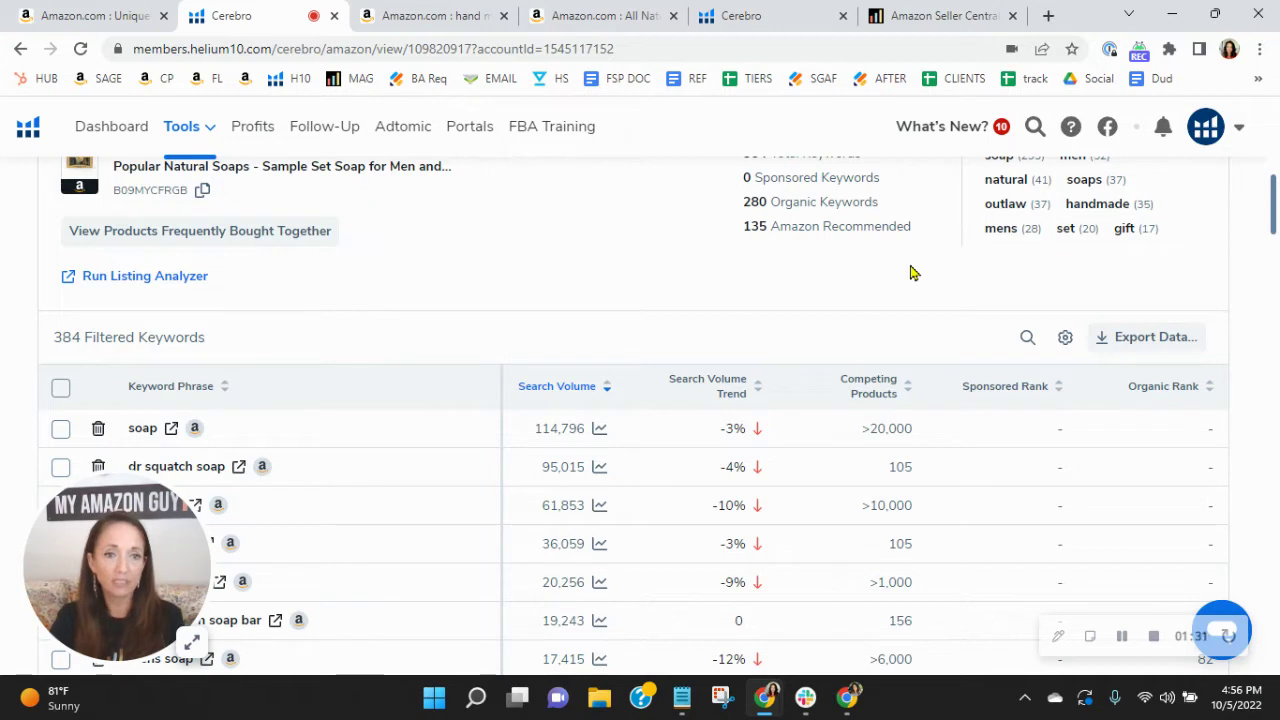
pyautogui.scroll(-1, 910, 272)
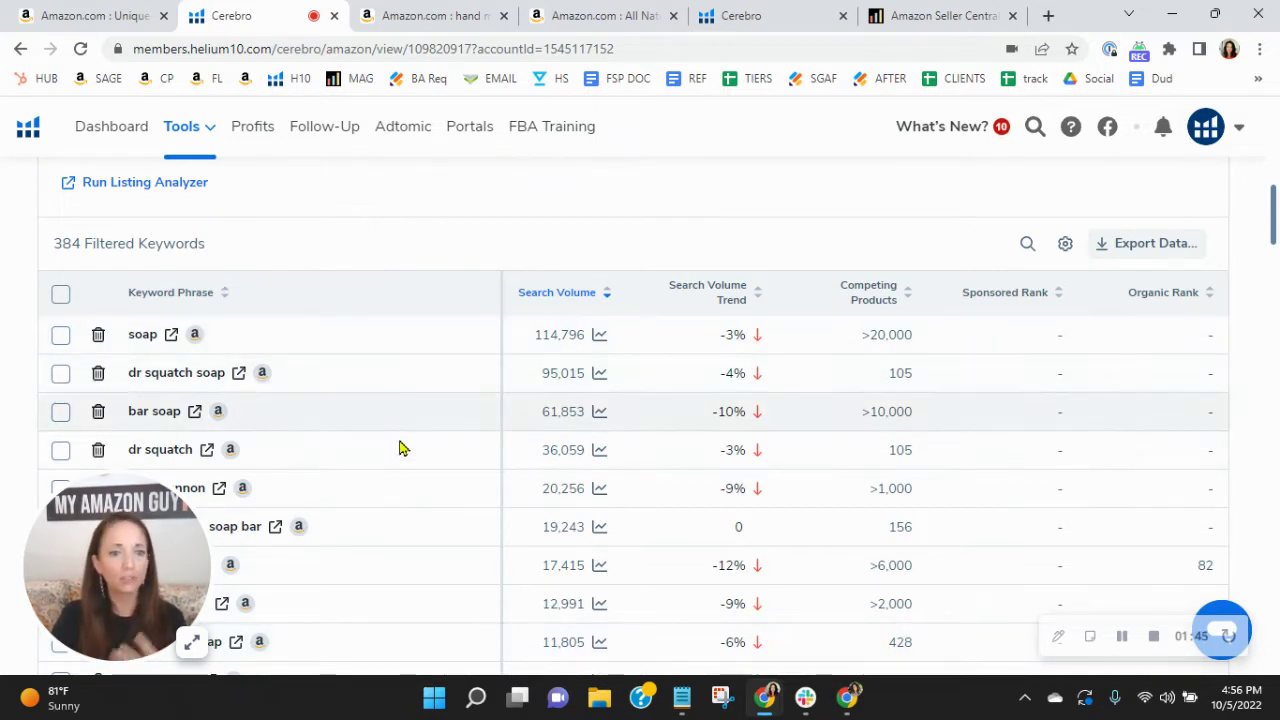
pyautogui.scroll(-1, 391, 420)
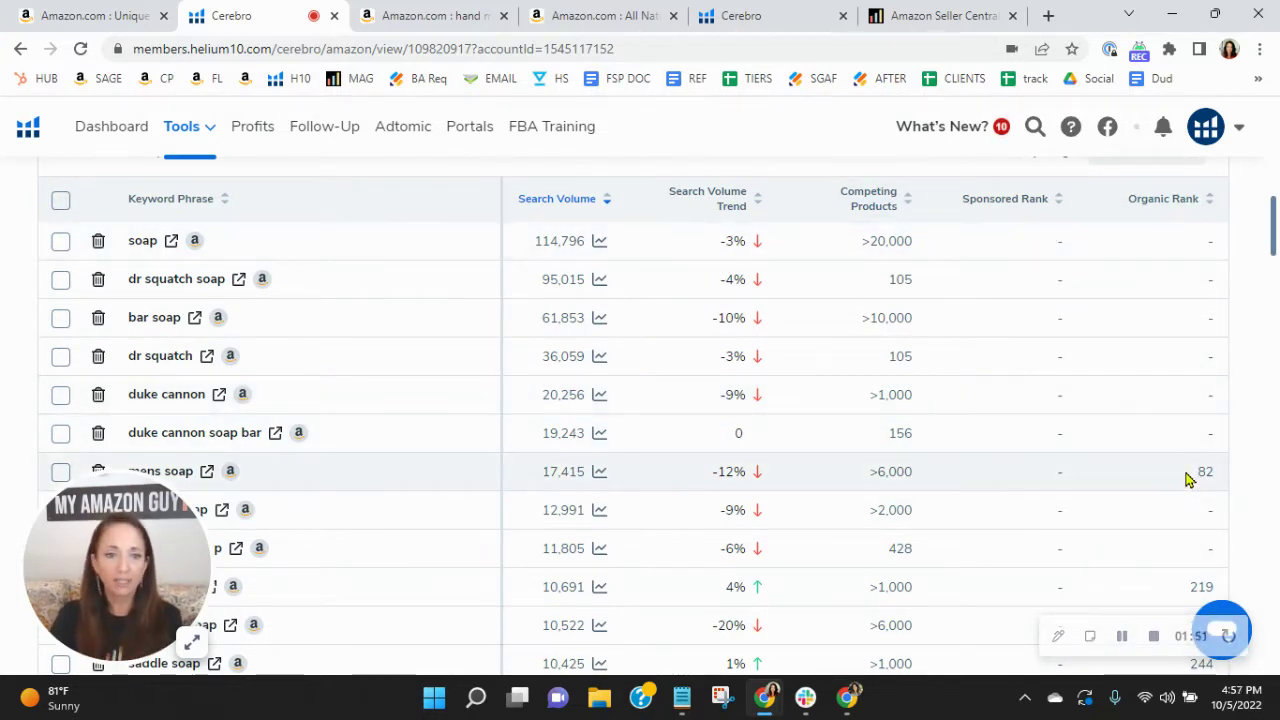
pyautogui.scroll(-1, 1186, 477)
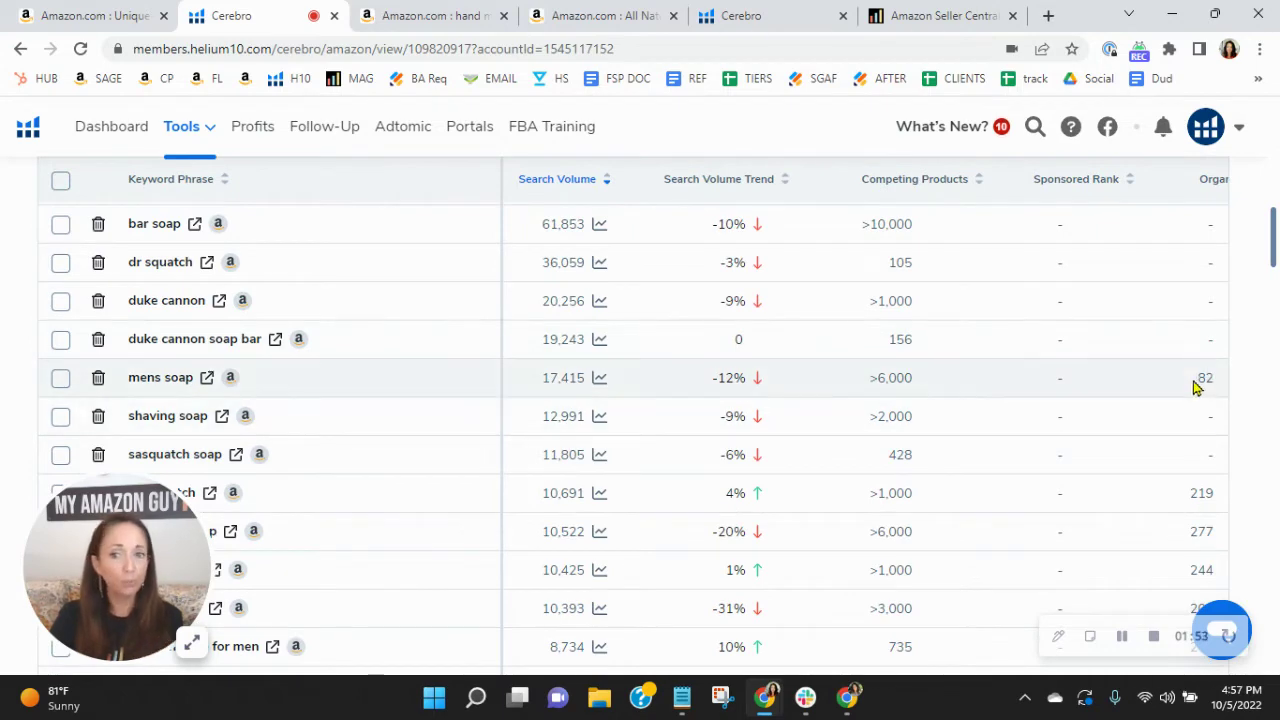
pyautogui.scroll(-2, 1196, 384)
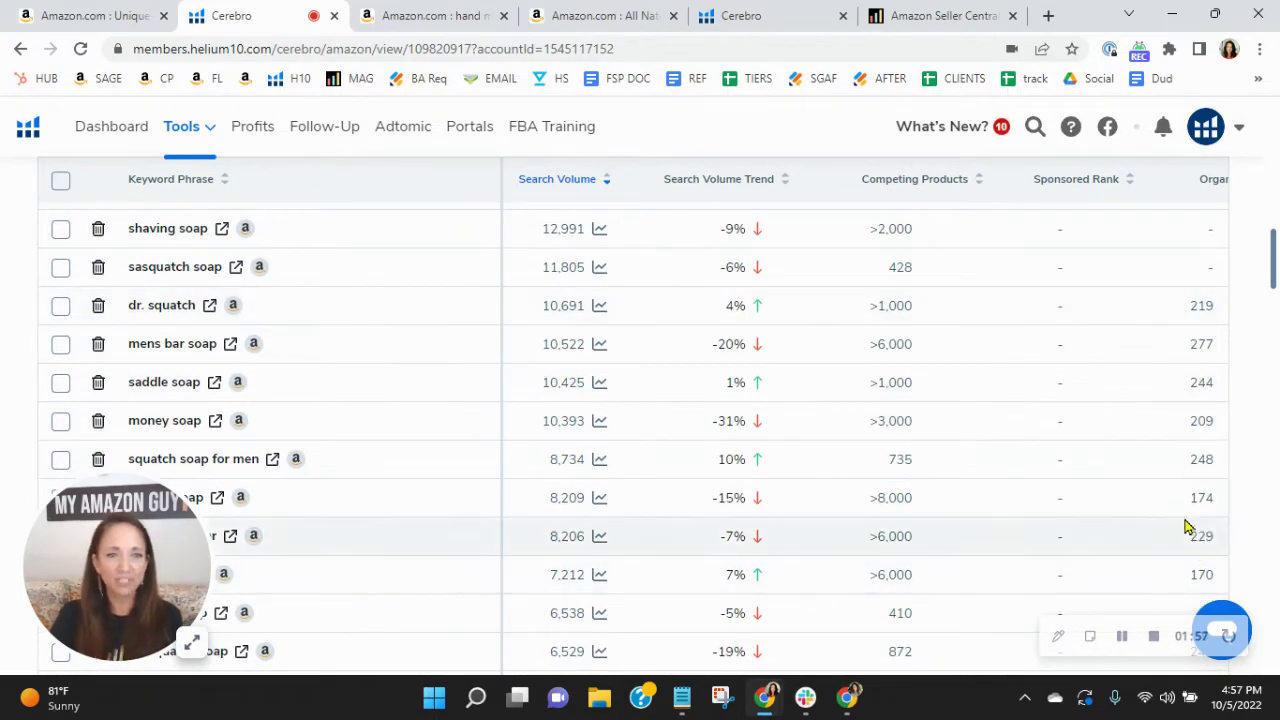
pyautogui.scroll(-8, 1157, 320)
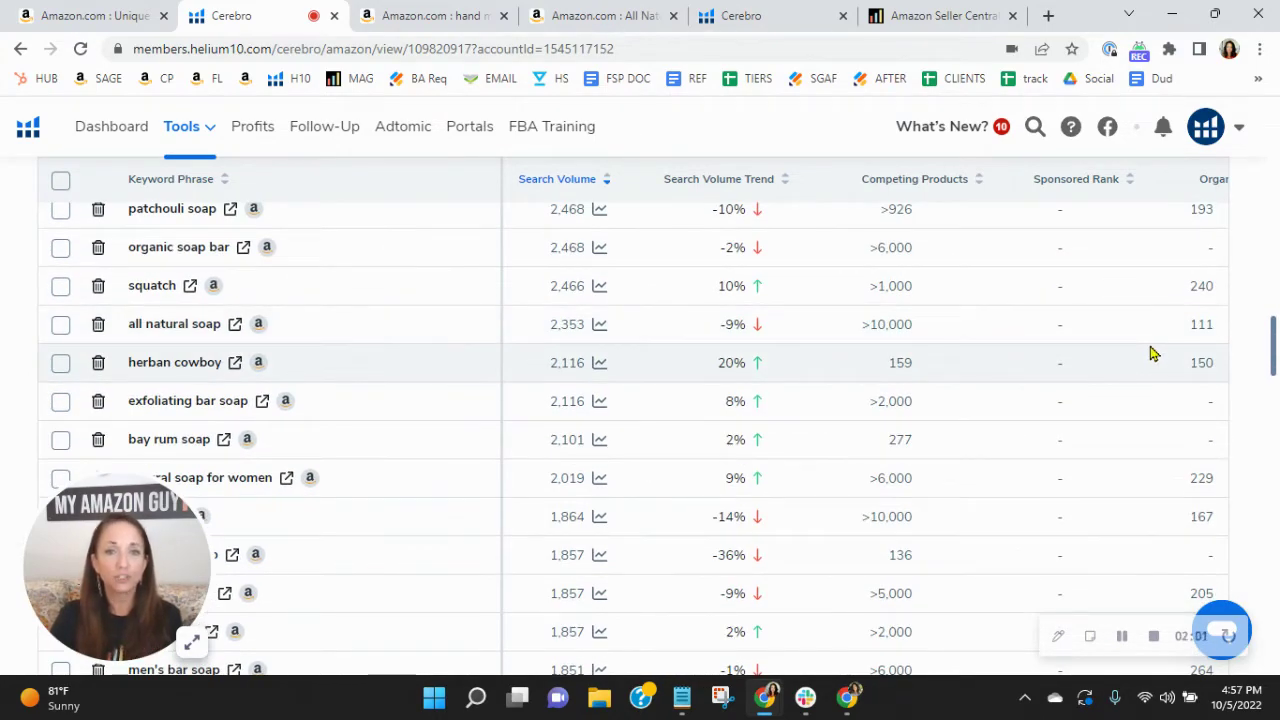
pyautogui.scroll(-7, 1152, 345)
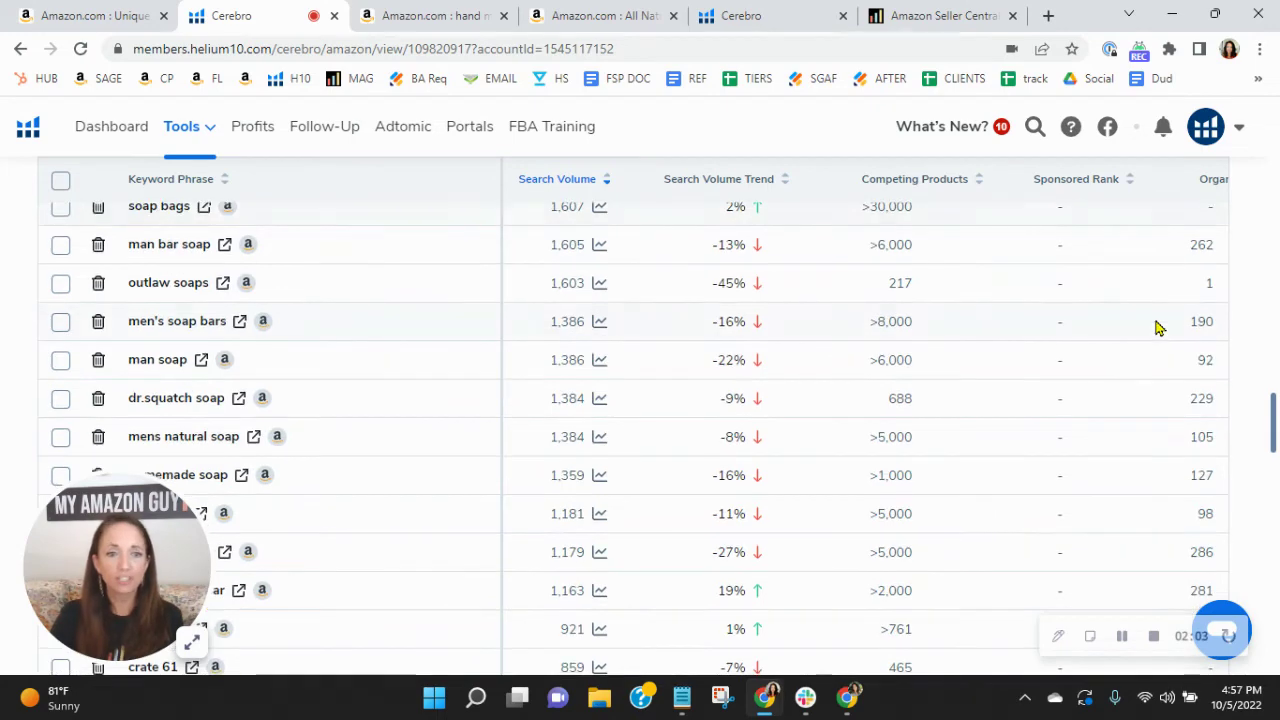
pyautogui.scroll(-2, 1157, 327)
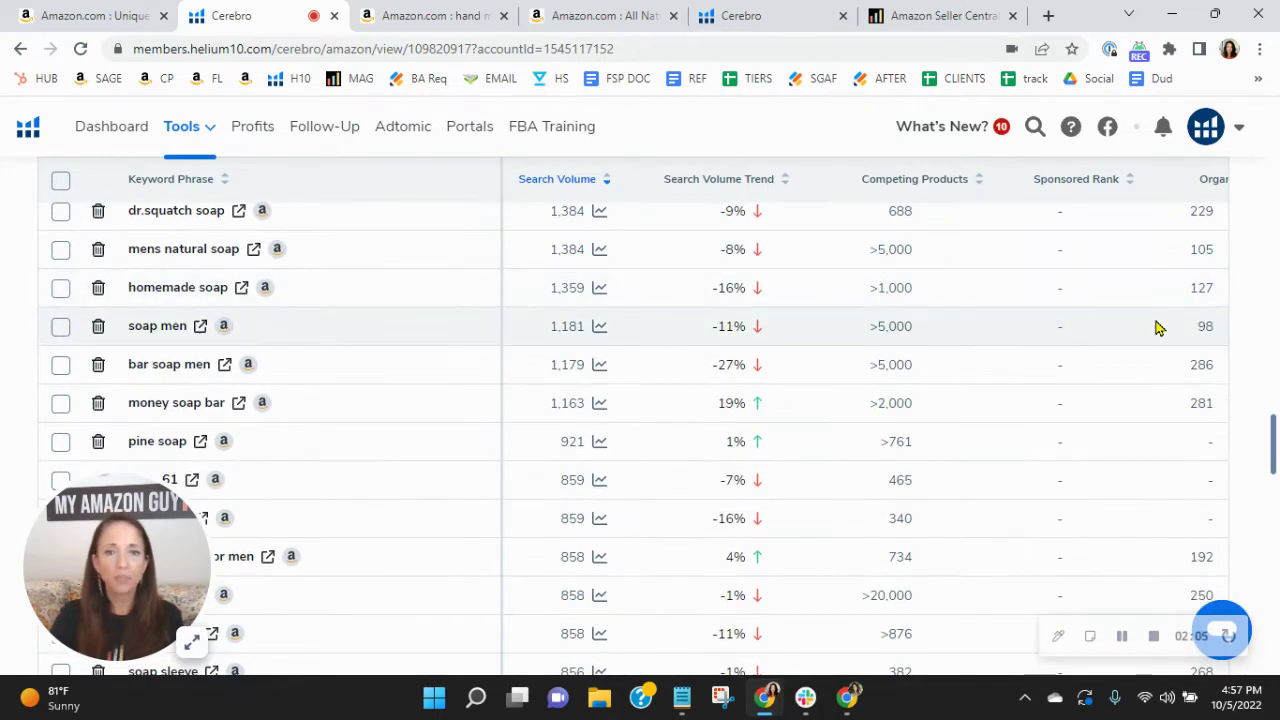
pyautogui.scroll(-3, 1157, 327)
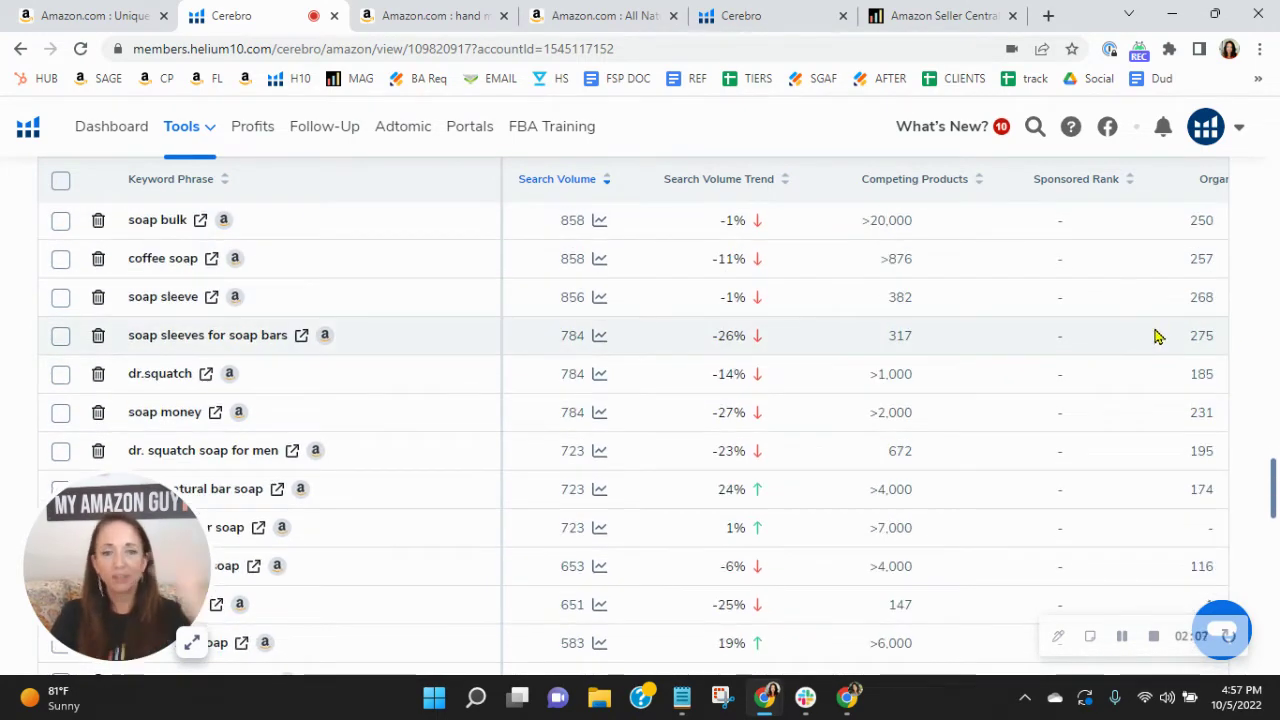
pyautogui.scroll(-3, 1160, 337)
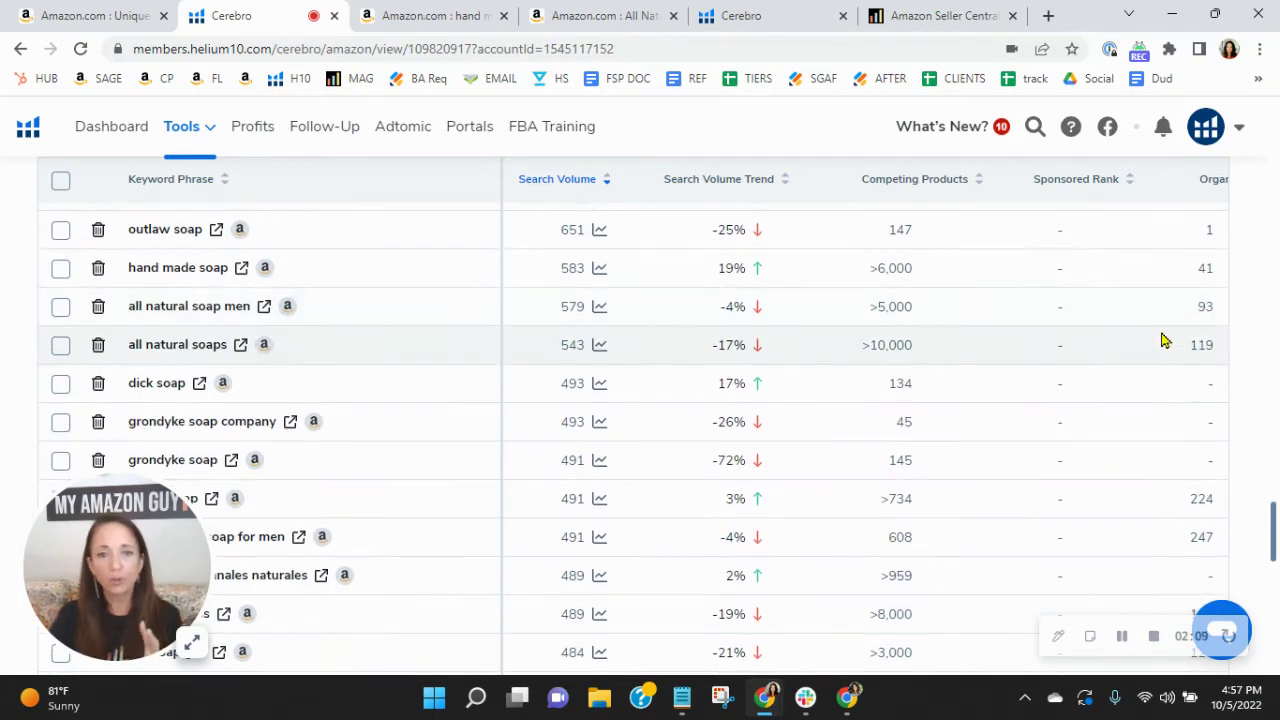
pyautogui.scroll(-2, 1148, 380)
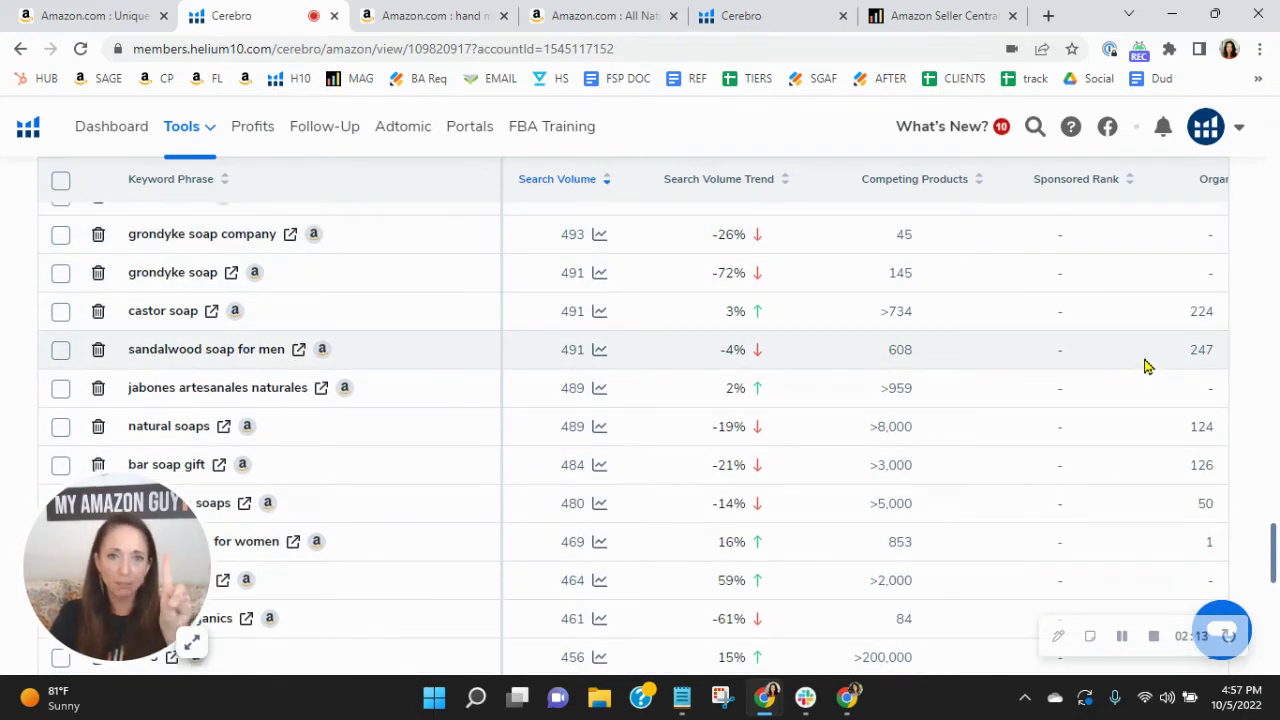
pyautogui.scroll(-2, 1147, 365)
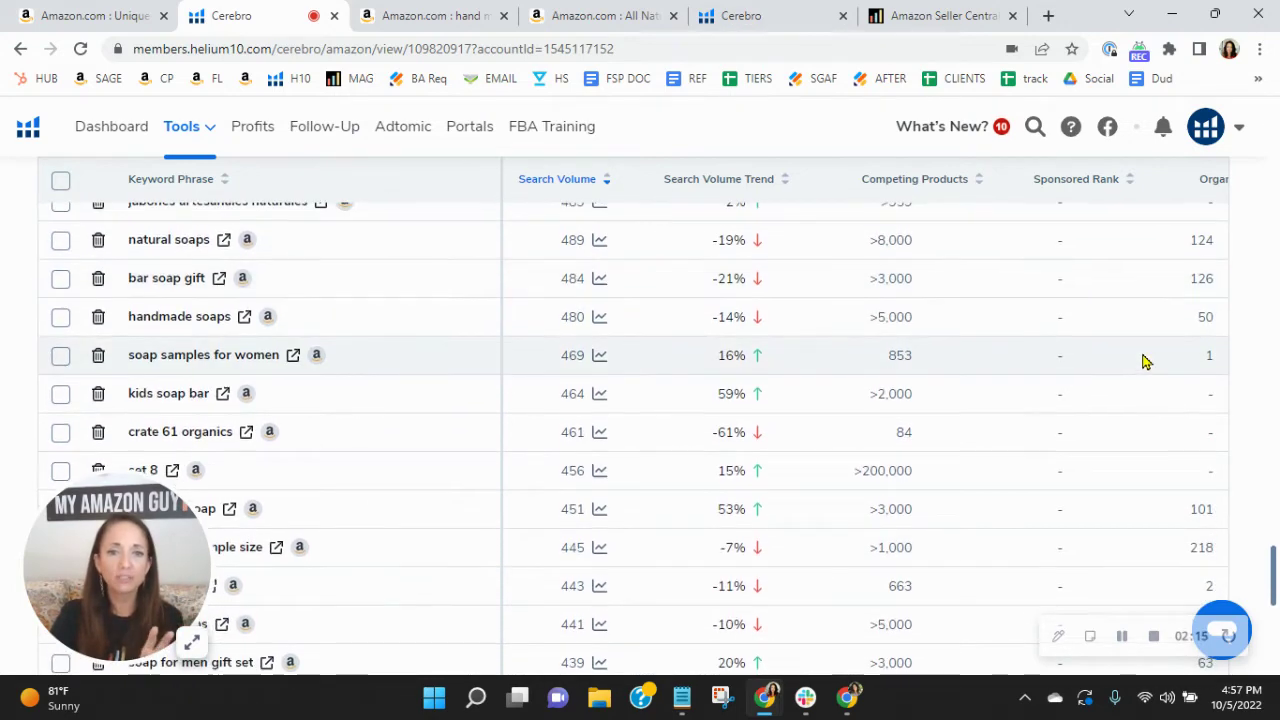
pyautogui.scroll(1, 1146, 362)
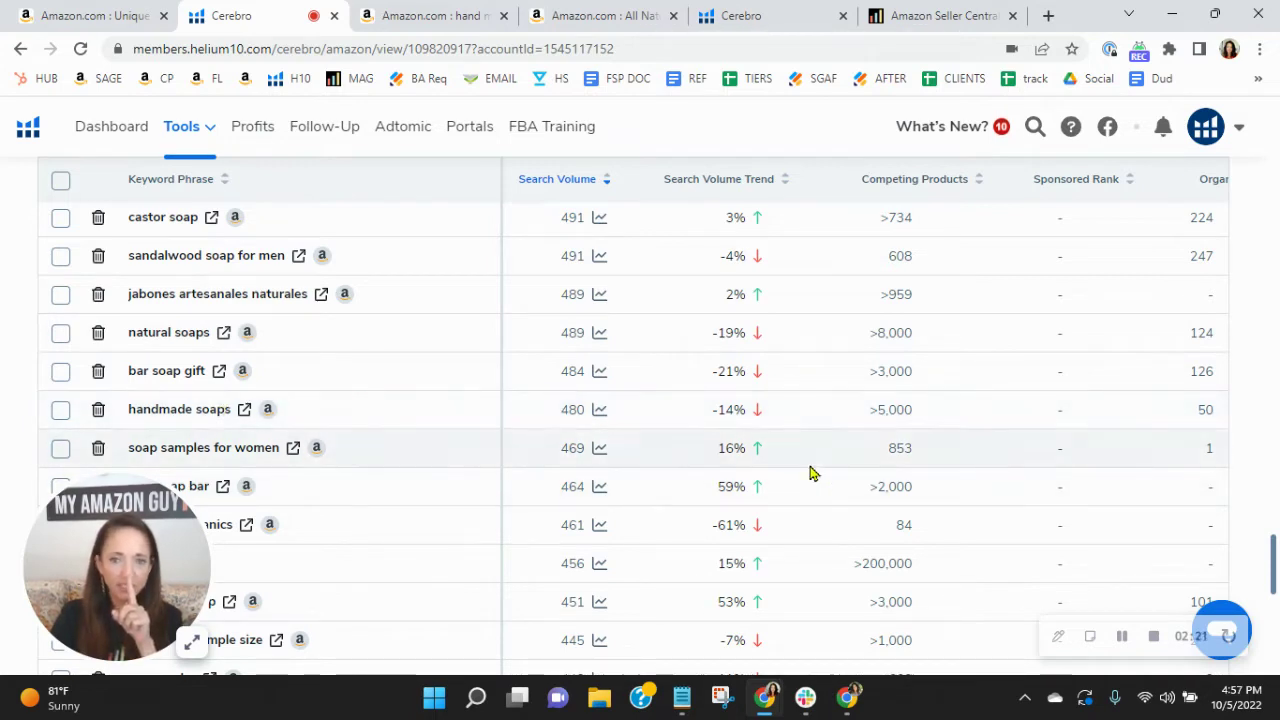
pyautogui.moveTo(1206, 414)
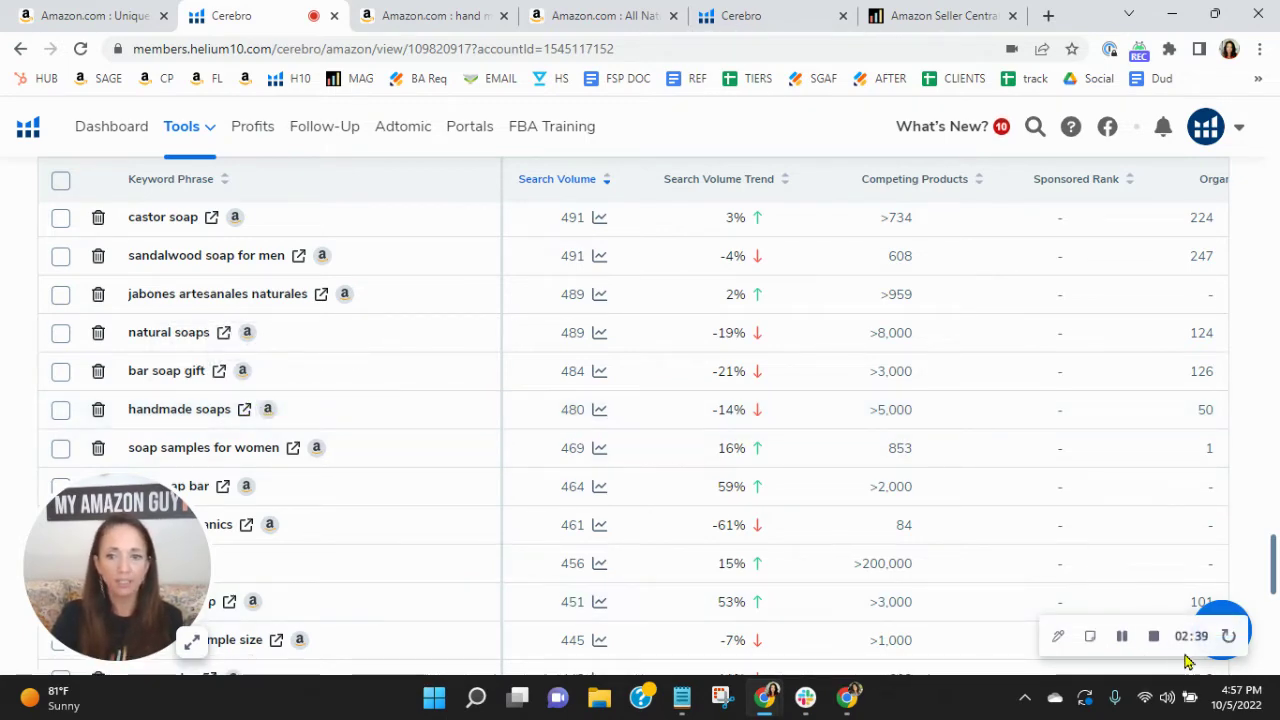
# Step: Check the Outlaw Soaps products in the Xray results for "hand made soap" and view the competing Age of Sage soap listing
pyautogui.click(1121, 636)
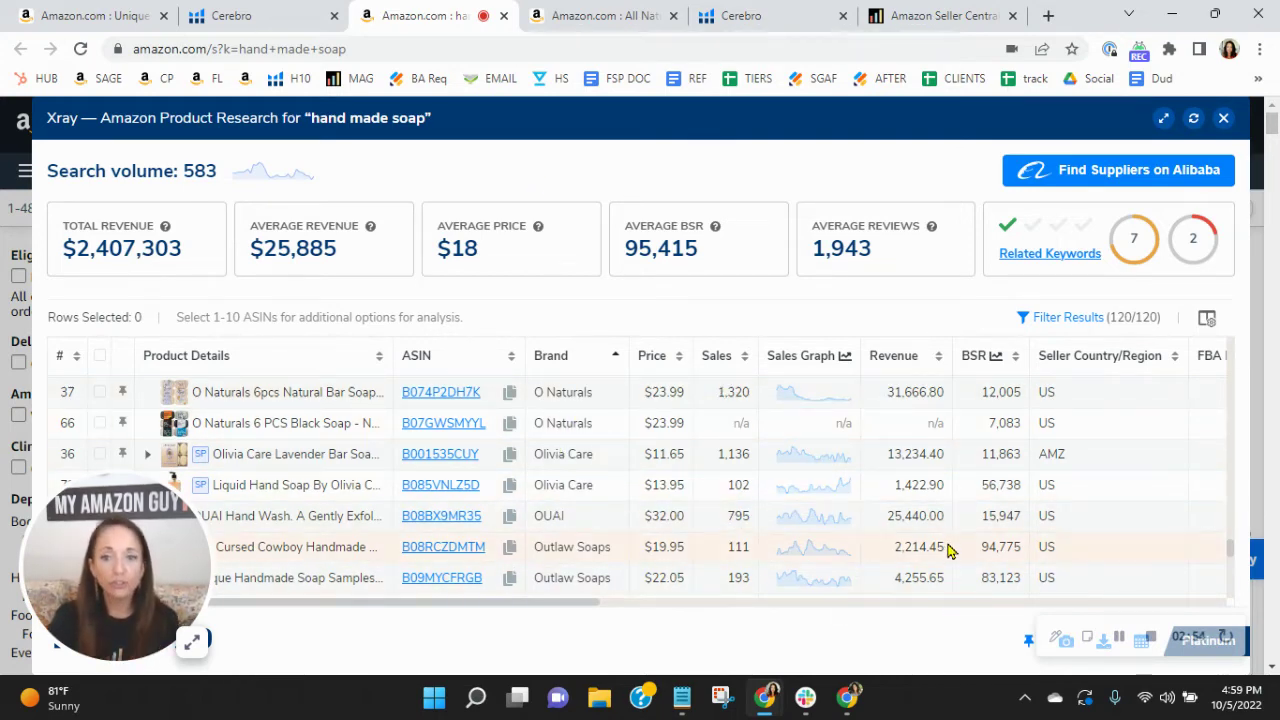
pyautogui.scroll(-1, 948, 550)
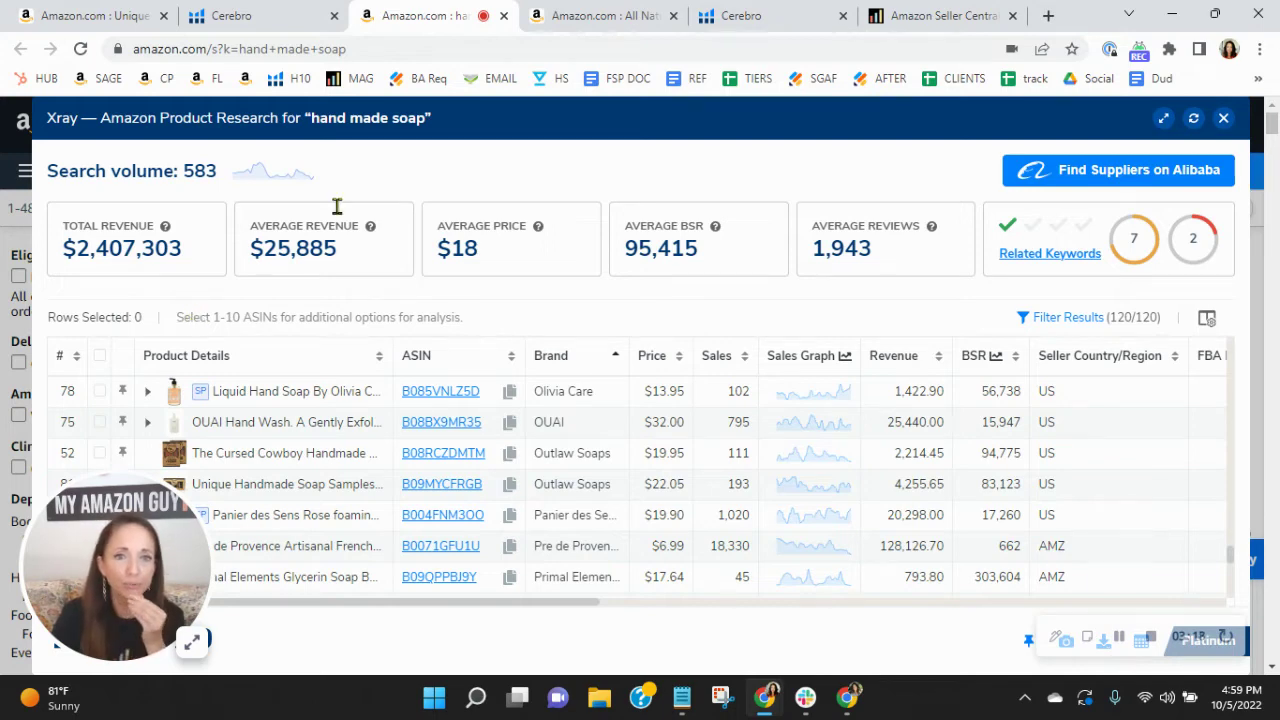
pyautogui.click(598, 16)
pyautogui.click(996, 328)
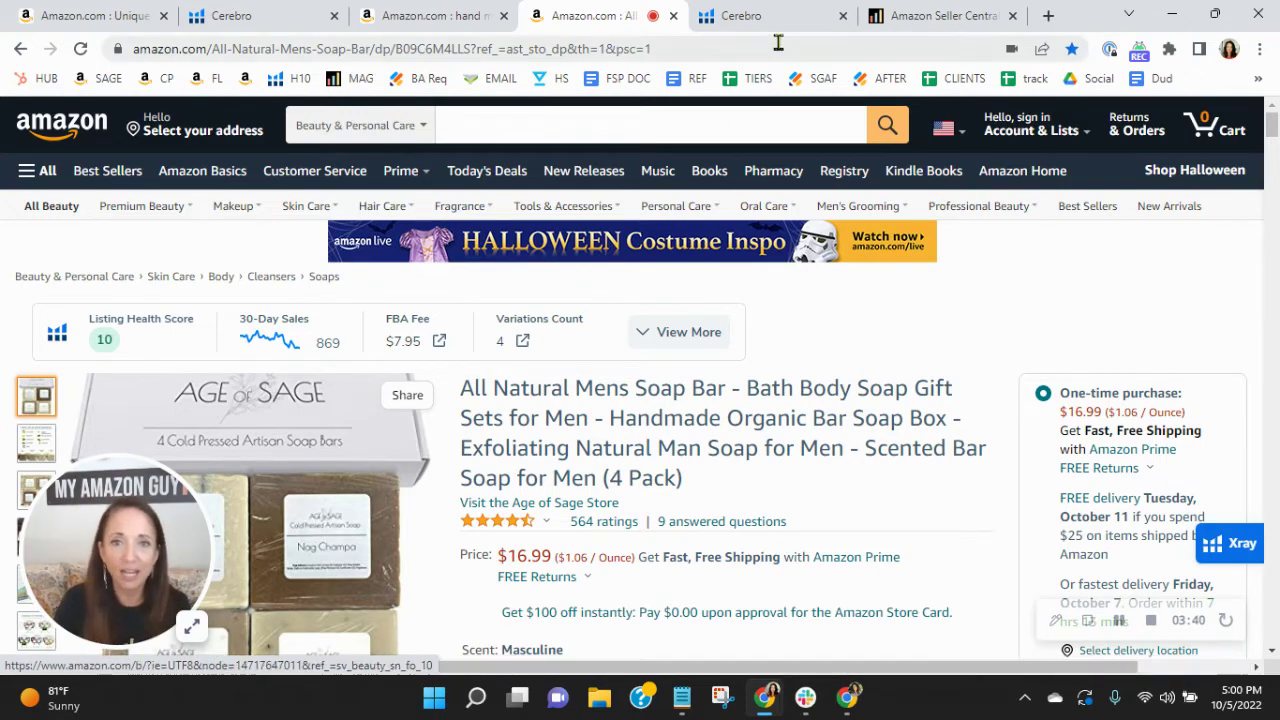
# Step: Open the Age of Sage product's Cerebro results and sort its keywords by search volume from highest to lowest
pyautogui.click(741, 15)
pyautogui.scroll(15, 922, 451)
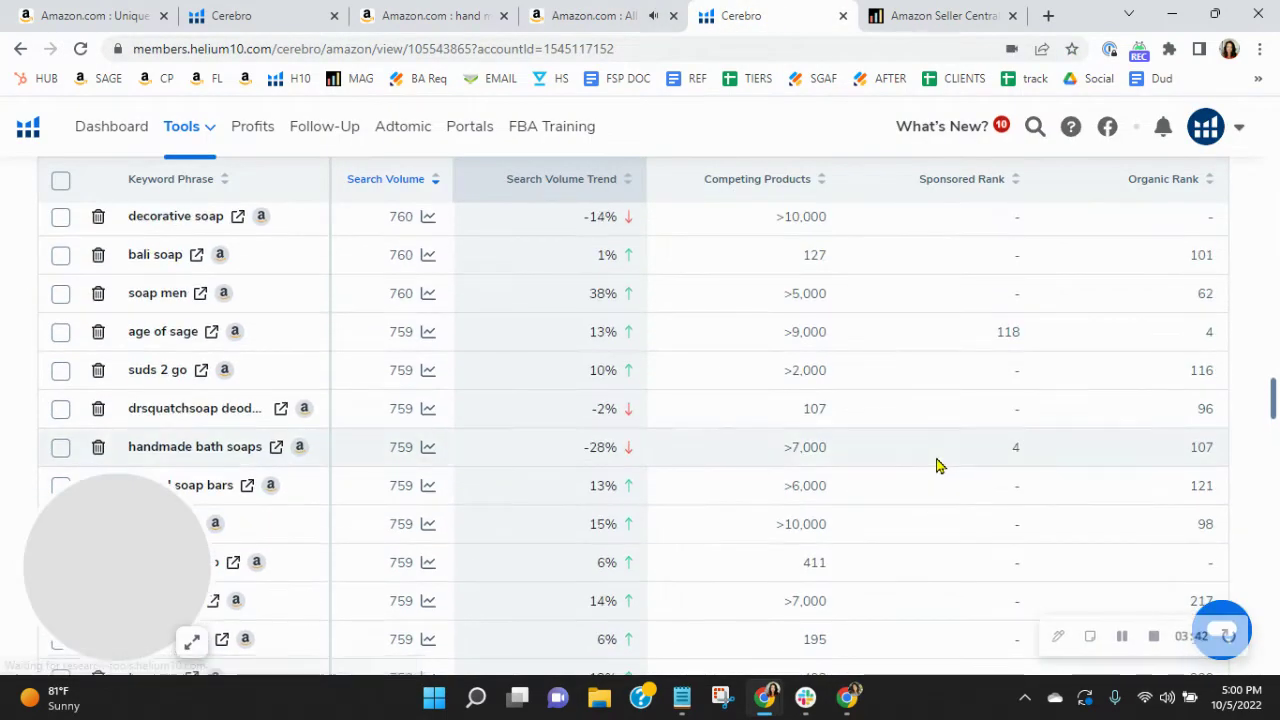
pyautogui.scroll(12, 942, 494)
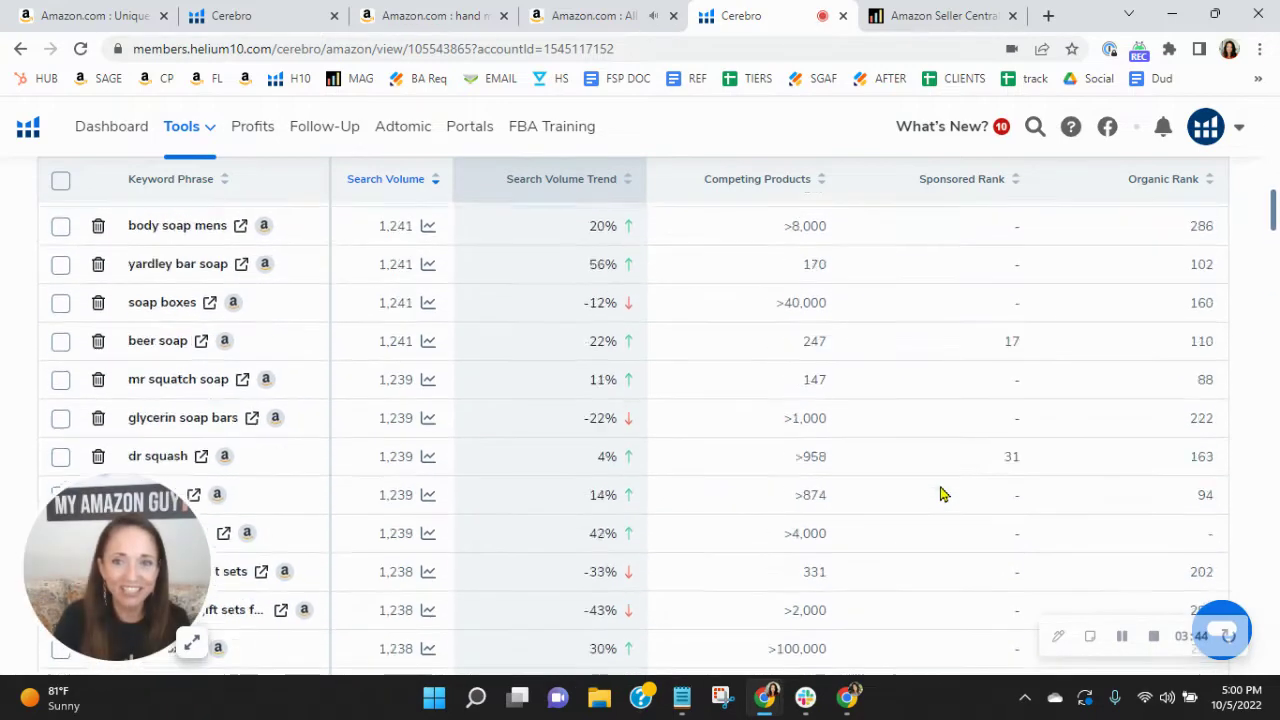
pyautogui.scroll(-1, 944, 530)
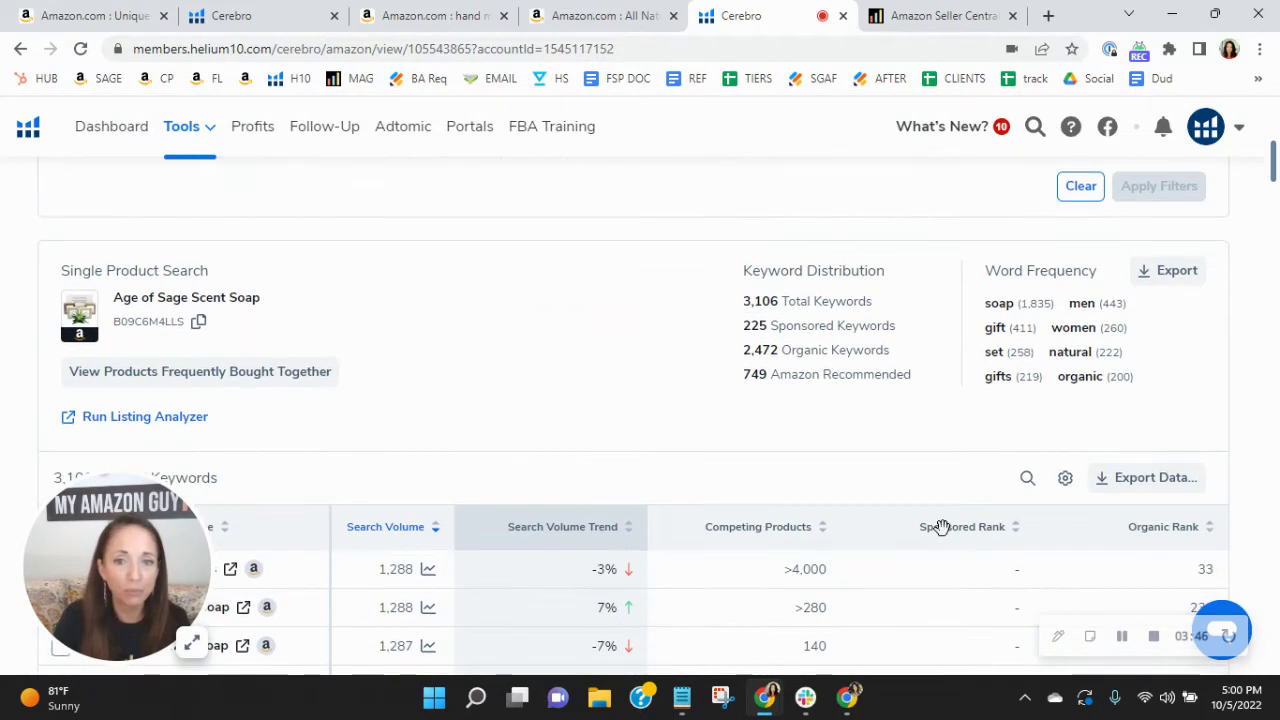
pyautogui.scroll(-1, 697, 281)
pyautogui.scroll(-1, 354, 369)
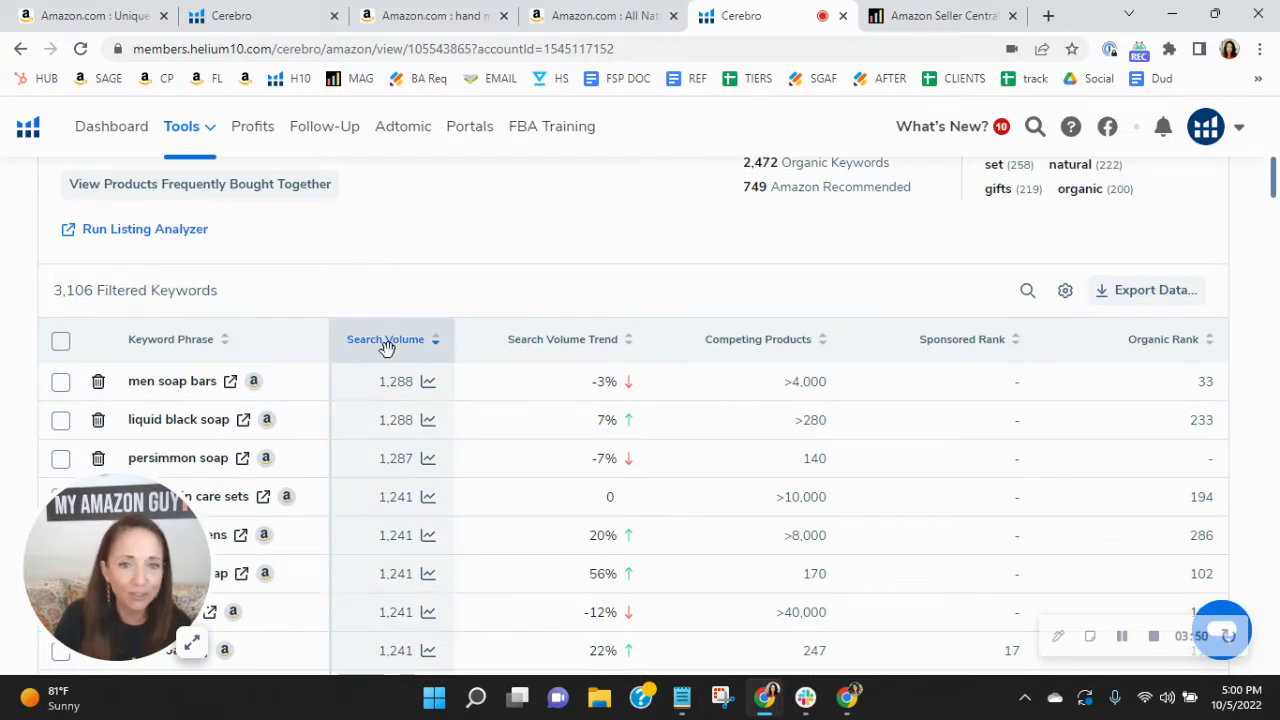
pyautogui.click(387, 344)
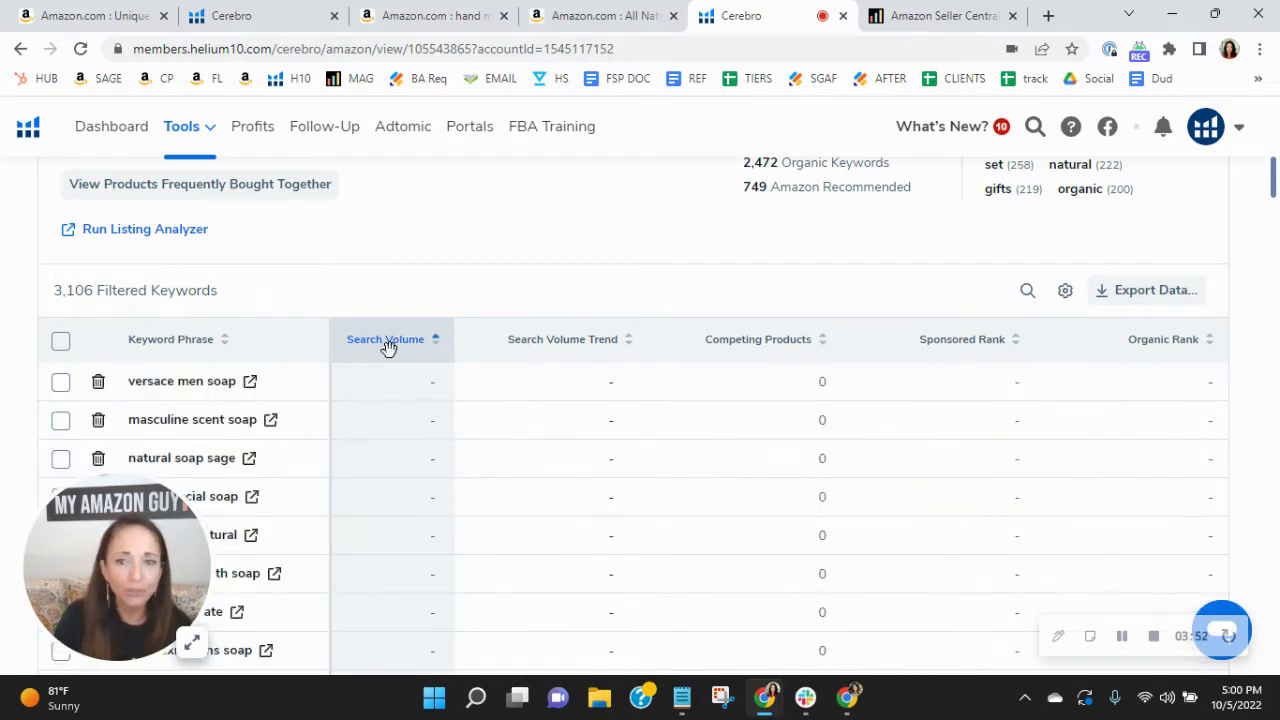
pyautogui.click(388, 345)
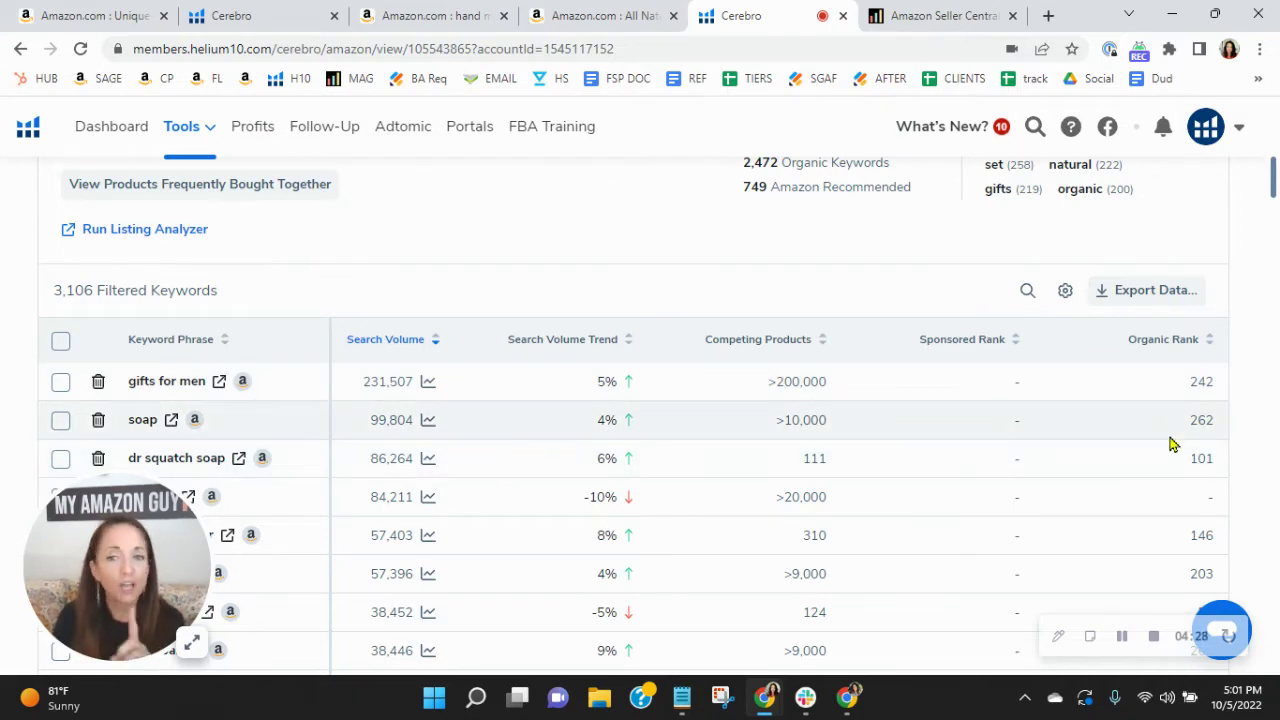
# Step: Examine the Age of Sage product's organic ranks for its high-volume keywords and review its keyword distribution
pyautogui.scroll(-8, 1172, 444)
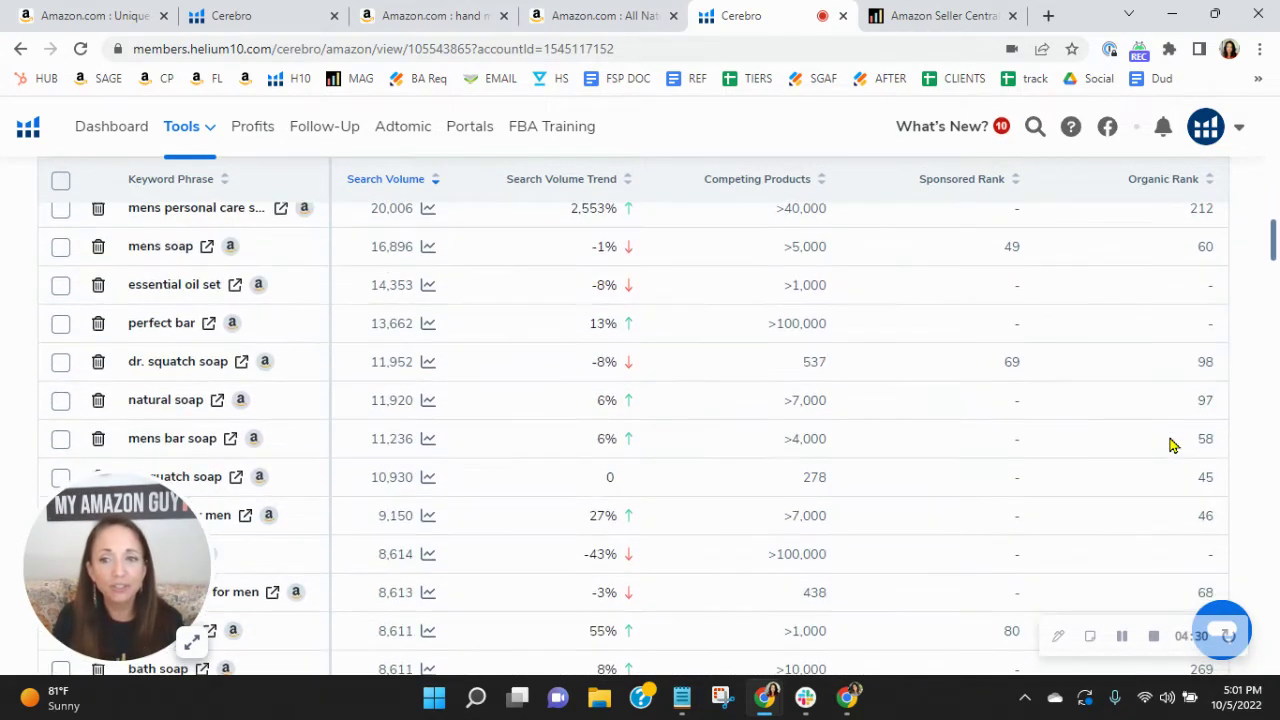
pyautogui.scroll(-3, 1172, 444)
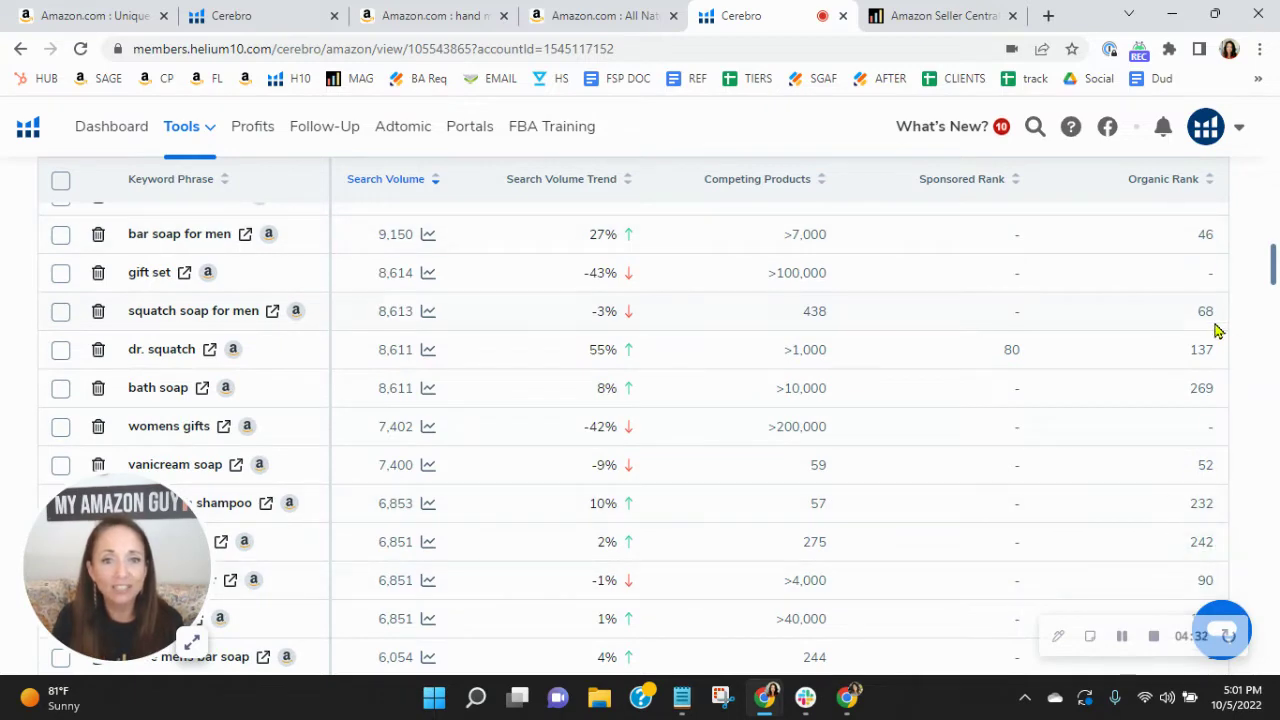
pyautogui.scroll(15, 1210, 480)
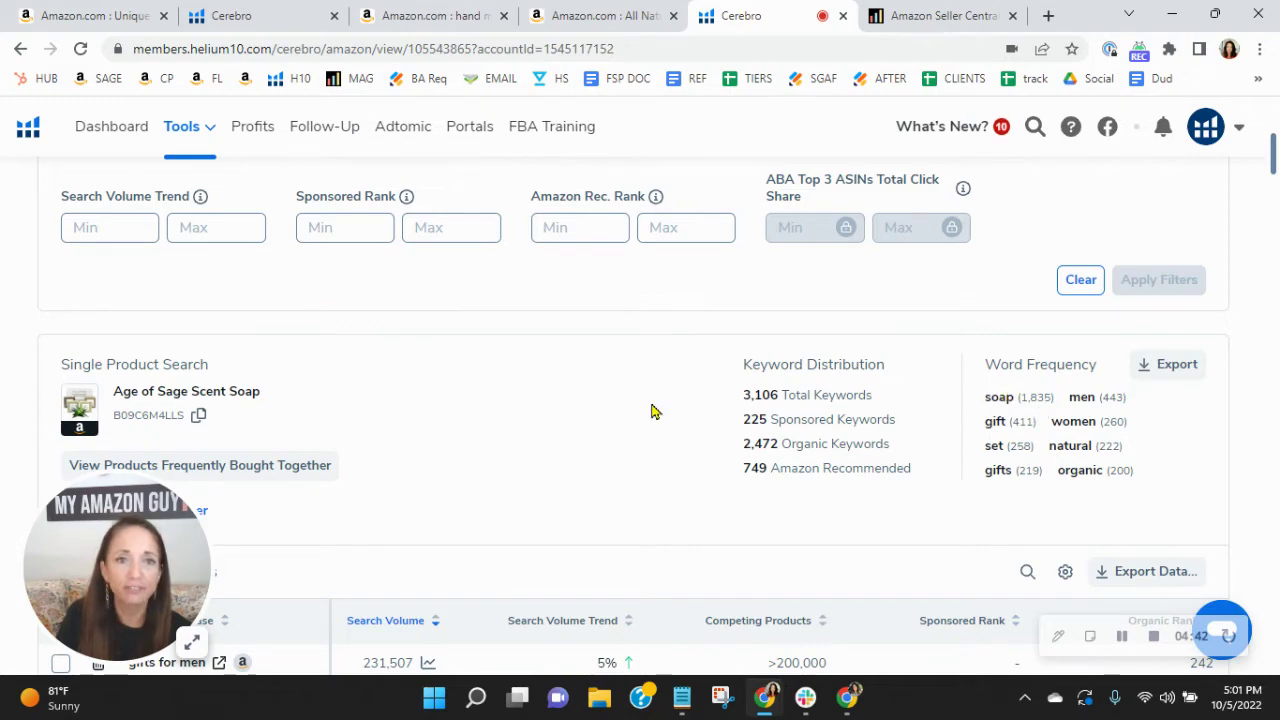
# Step: Review the Outlaw sample set's Cerebro keyword distribution and revisit the Age of Sage and Outlaw product pages for comparison
pyautogui.click(243, 17)
pyautogui.scroll(15, 1065, 505)
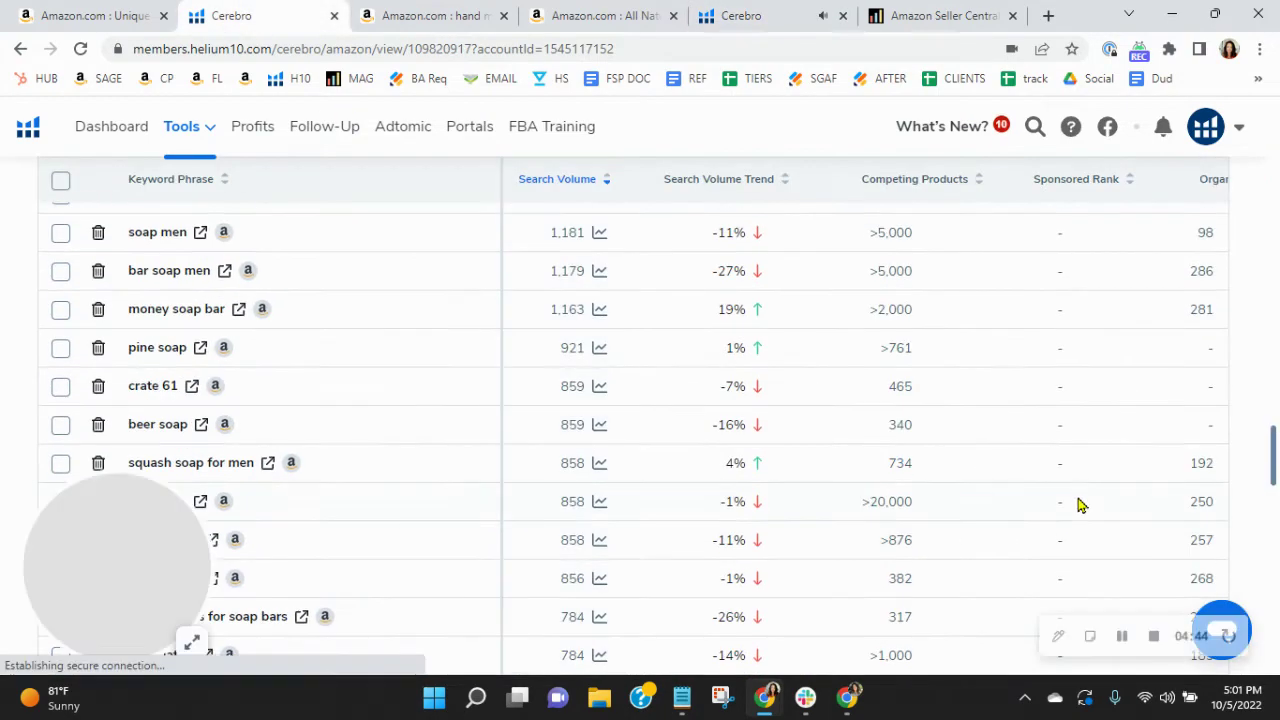
pyautogui.scroll(10, 1080, 497)
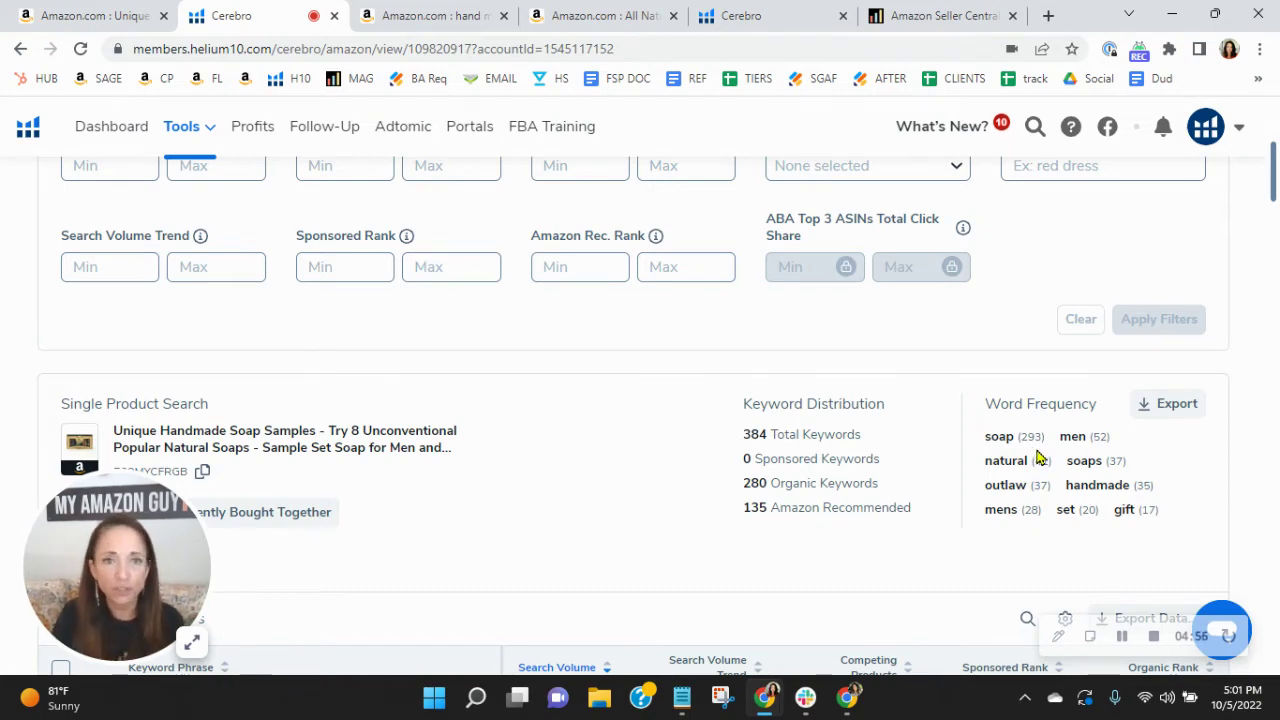
pyautogui.click(598, 12)
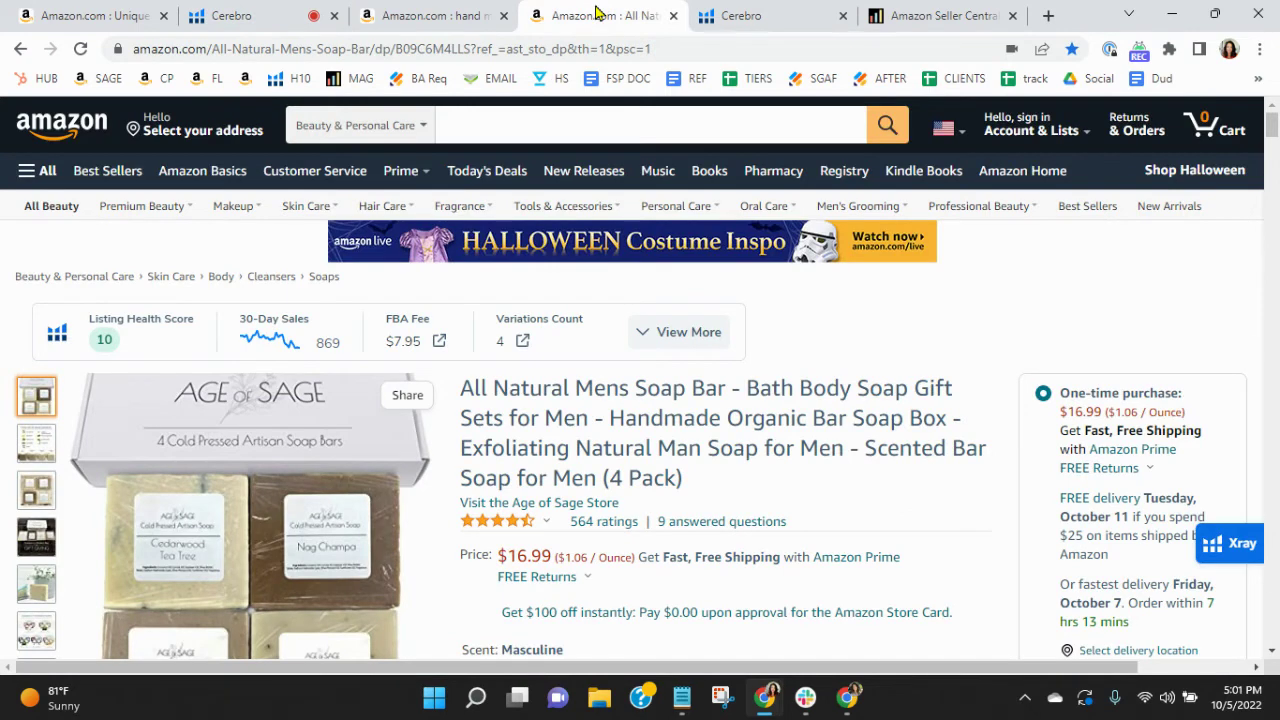
pyautogui.click(97, 12)
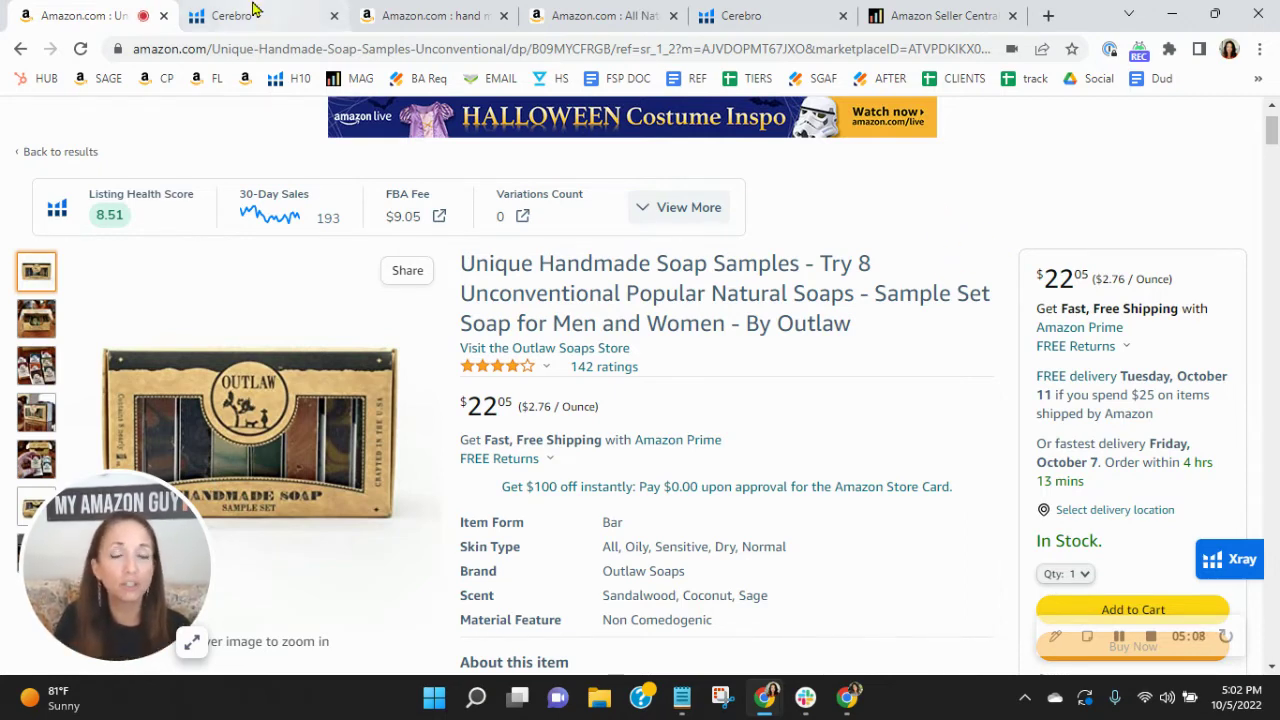
# Step: Return to the Outlaw sample set's Cerebro results and sort the keywords by organic rank, best rank first
pyautogui.click(250, 12)
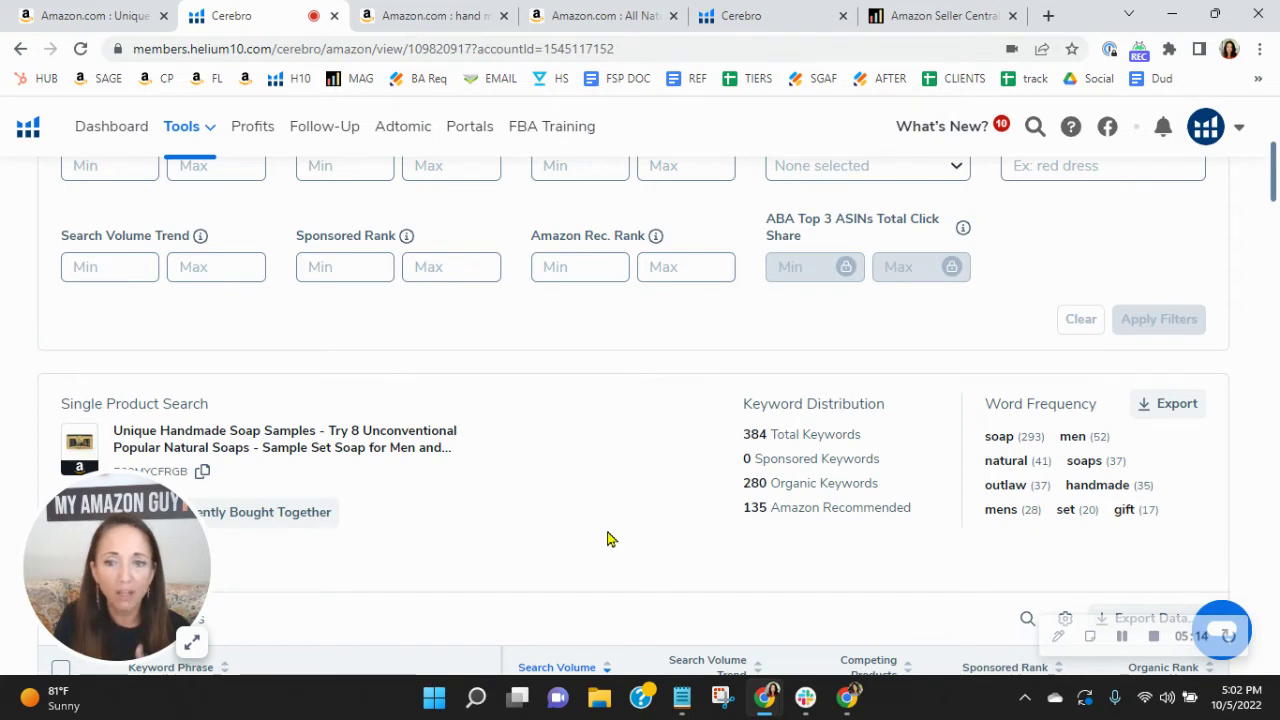
pyautogui.scroll(-2, 594, 532)
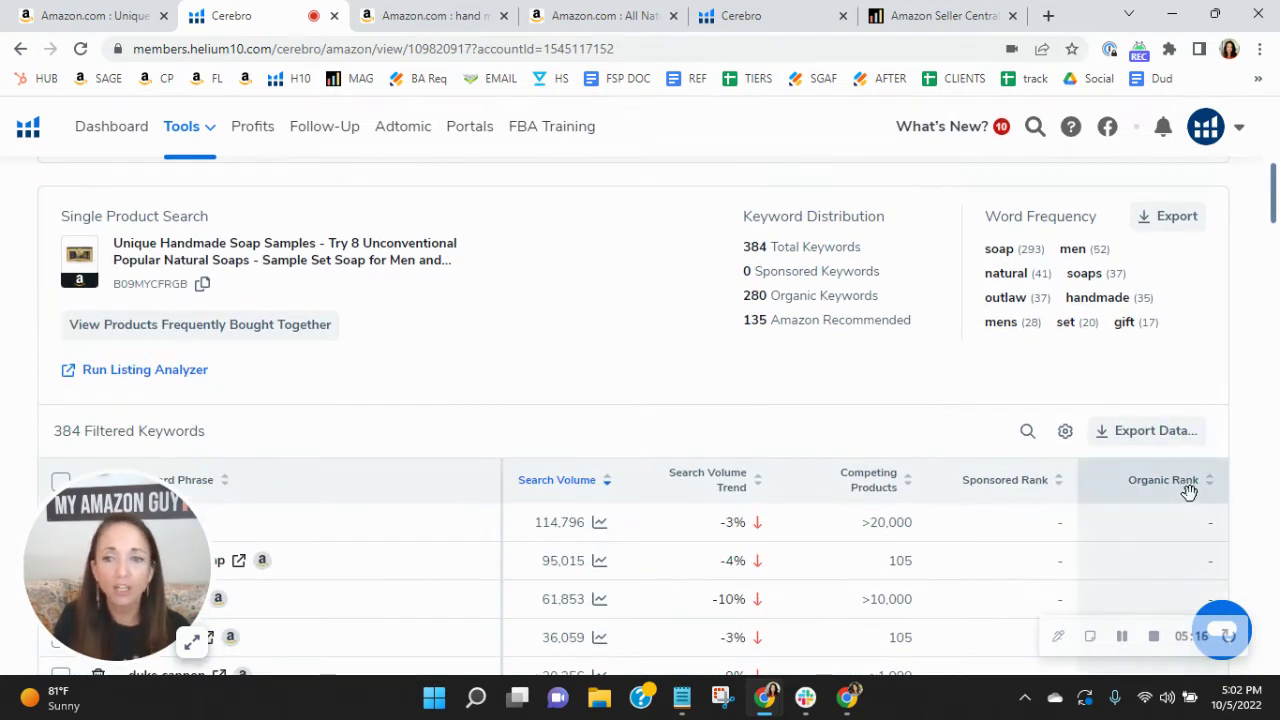
pyautogui.click(1194, 486)
pyautogui.scroll(-5, 949, 488)
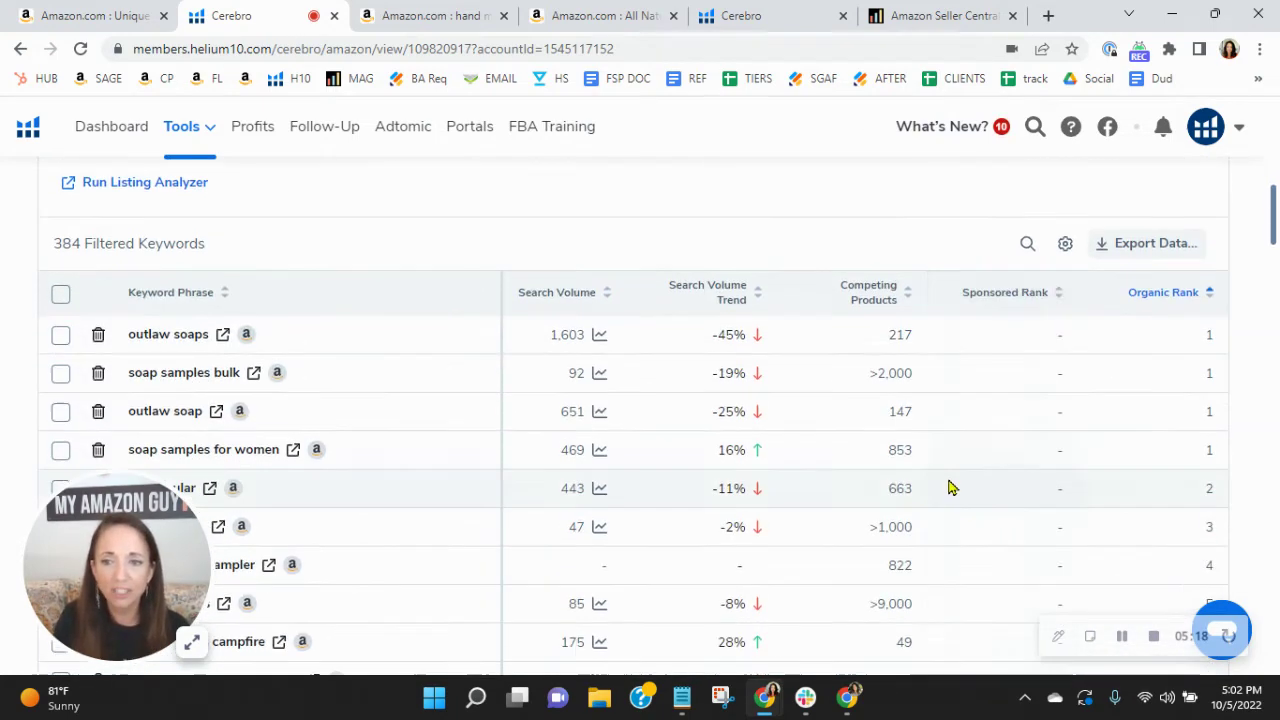
# Step: Examine the Outlaw sample set's best-ranked organic keywords in Cerebro together with their search volumes
pyautogui.scroll(-2, 949, 488)
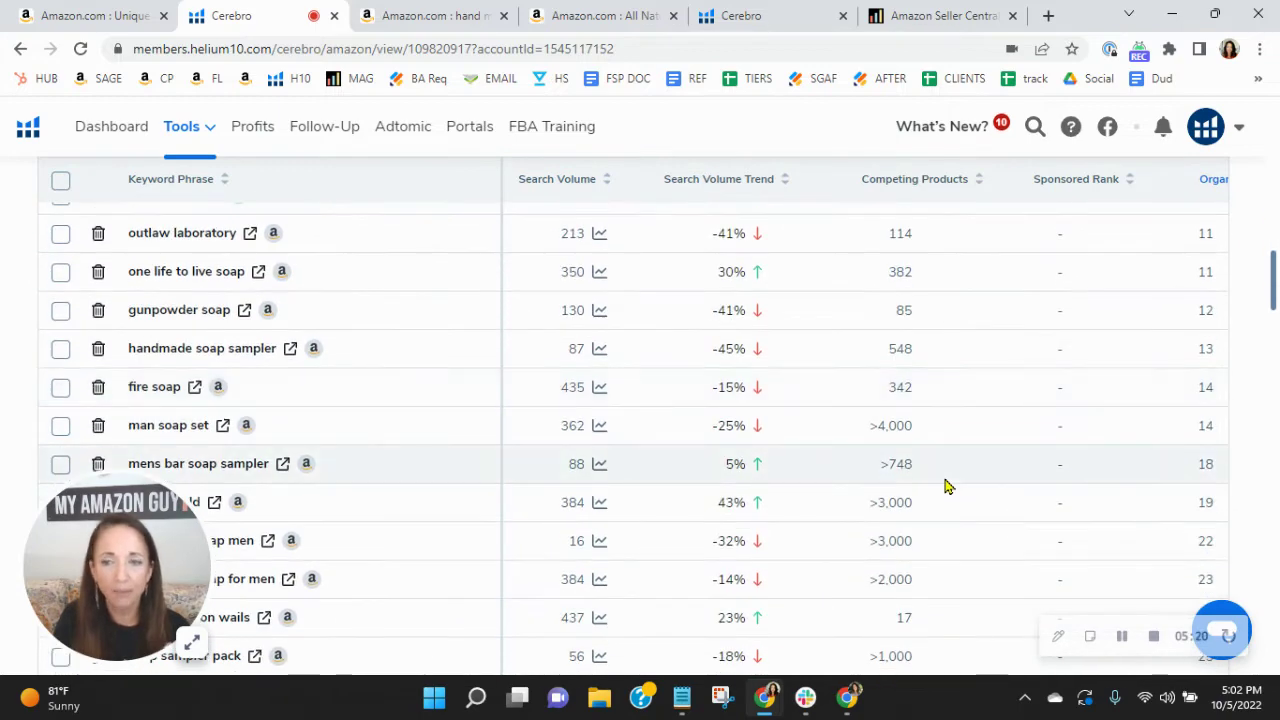
pyautogui.scroll(3, 1000, 510)
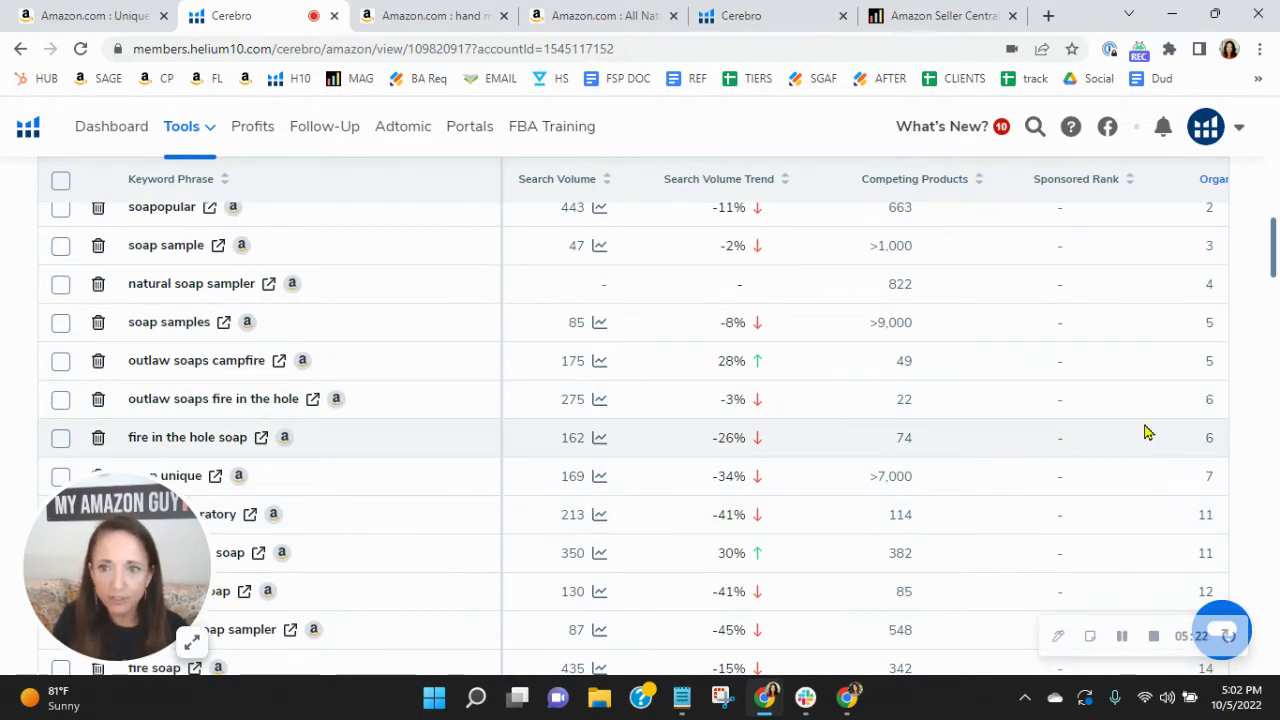
pyautogui.scroll(3, 1148, 430)
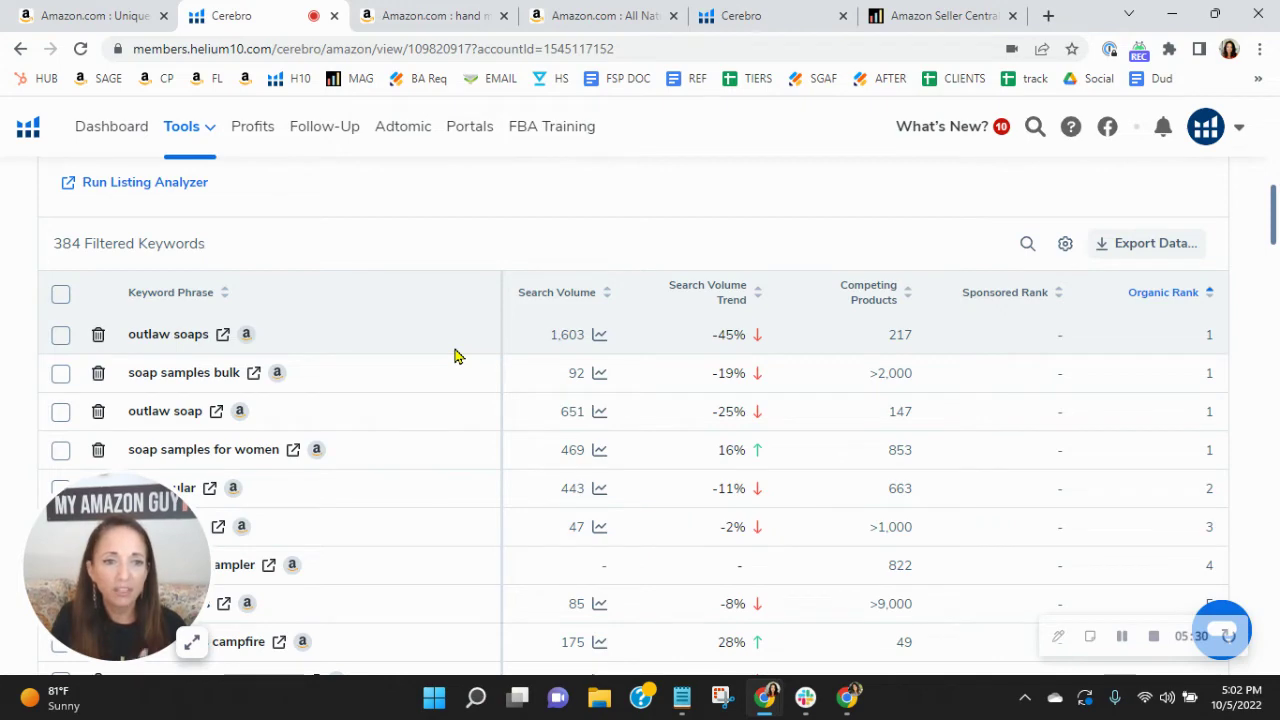
pyautogui.scroll(-1, 454, 376)
pyautogui.scroll(-3, 454, 376)
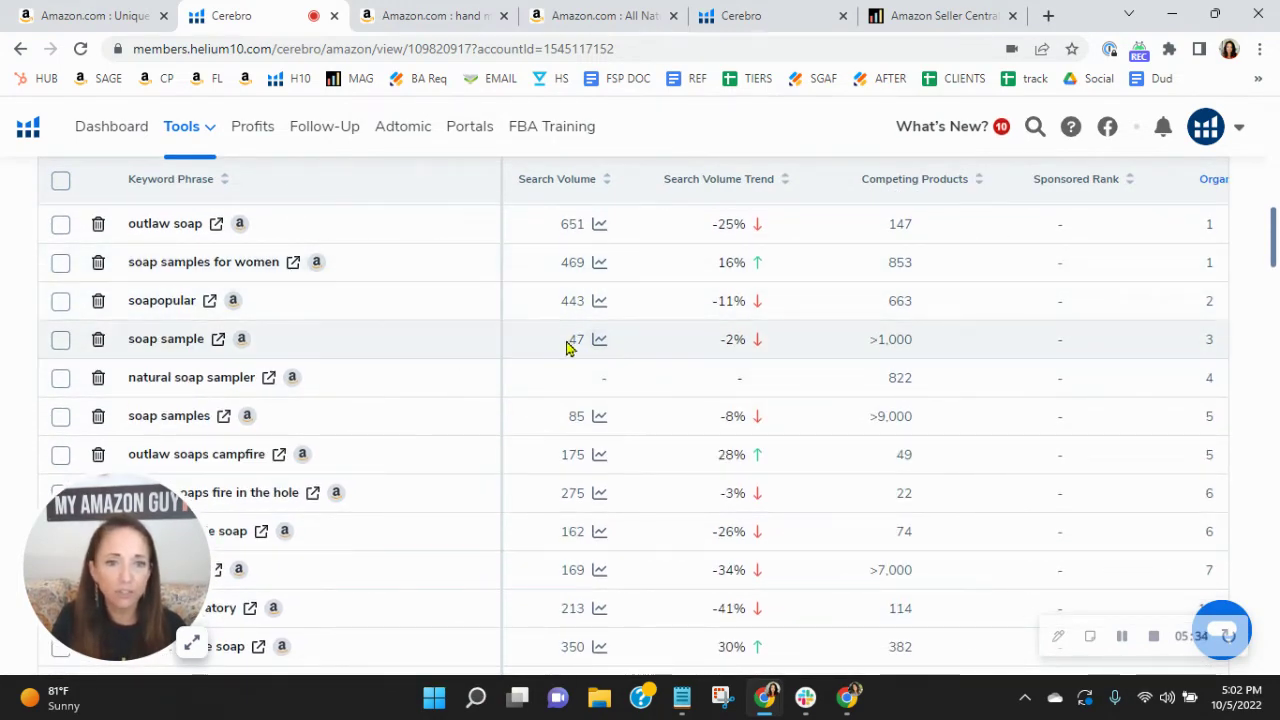
pyautogui.scroll(-1, 358, 362)
pyautogui.scroll(-5, 358, 362)
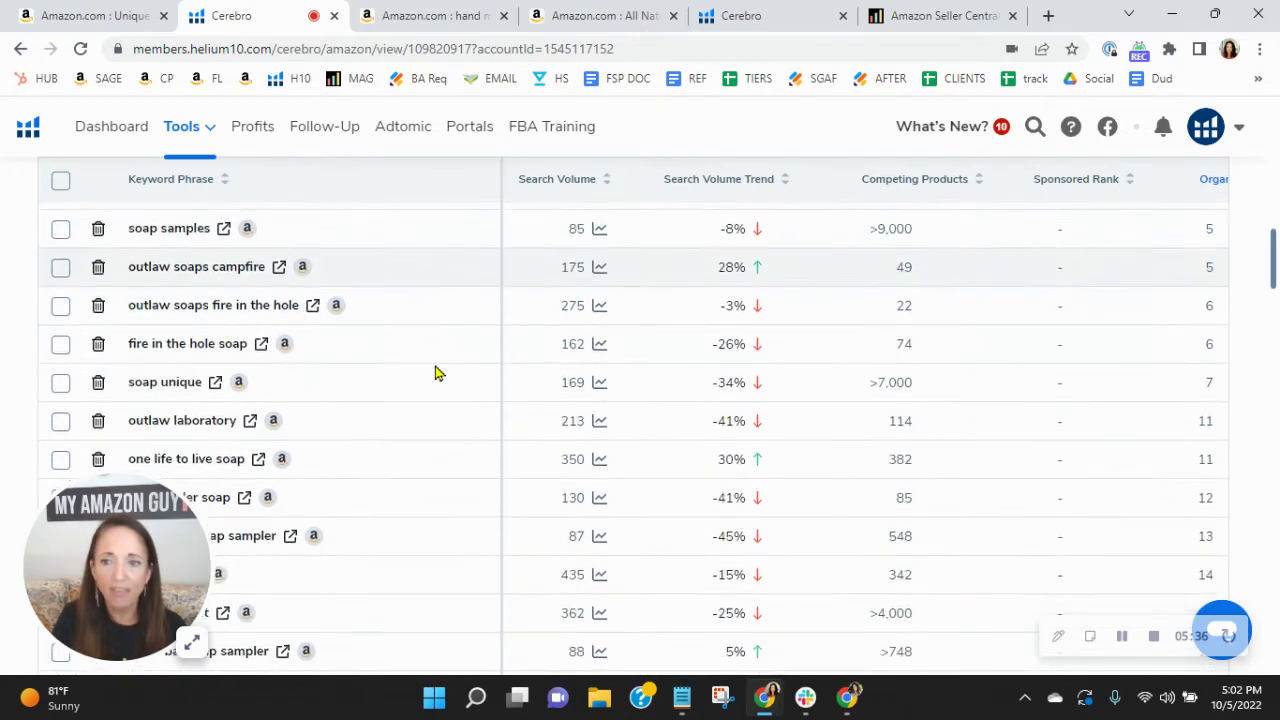
# Step: Check the Outlaw sample set's lower-ranked organic keywords and go back to its keyword distribution summary
pyautogui.scroll(-8, 1232, 369)
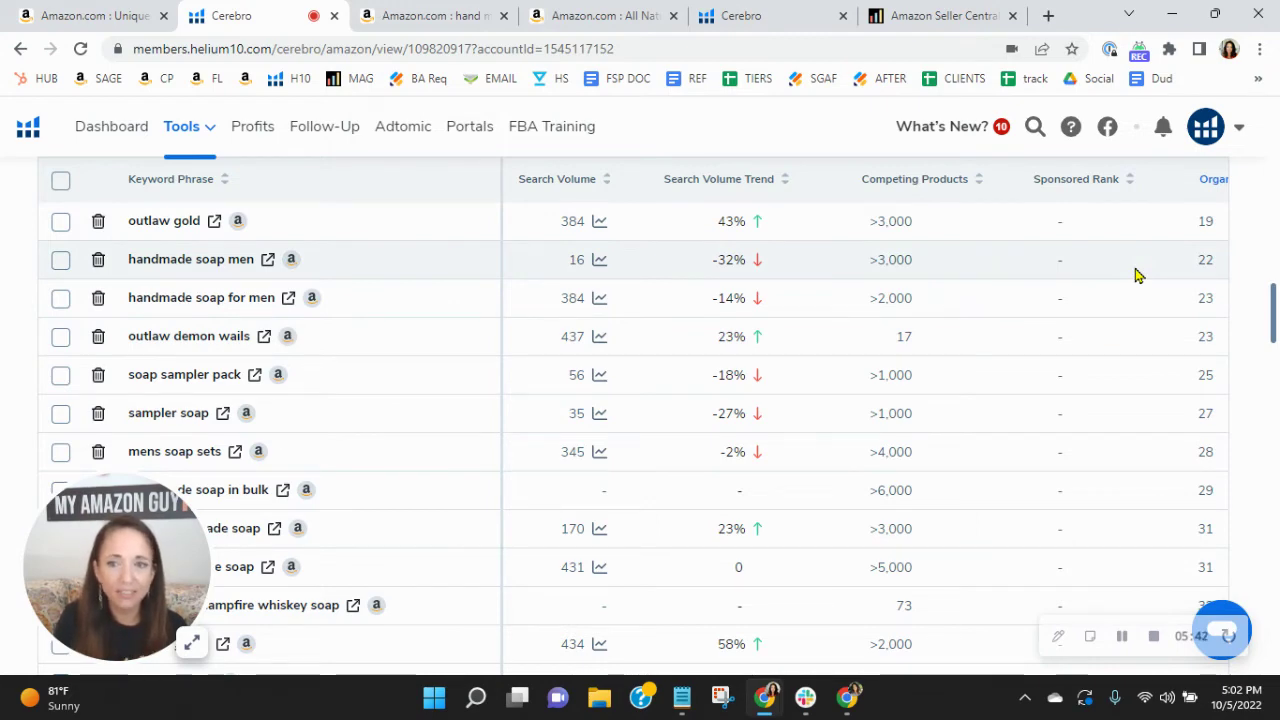
pyautogui.scroll(-9, 1128, 417)
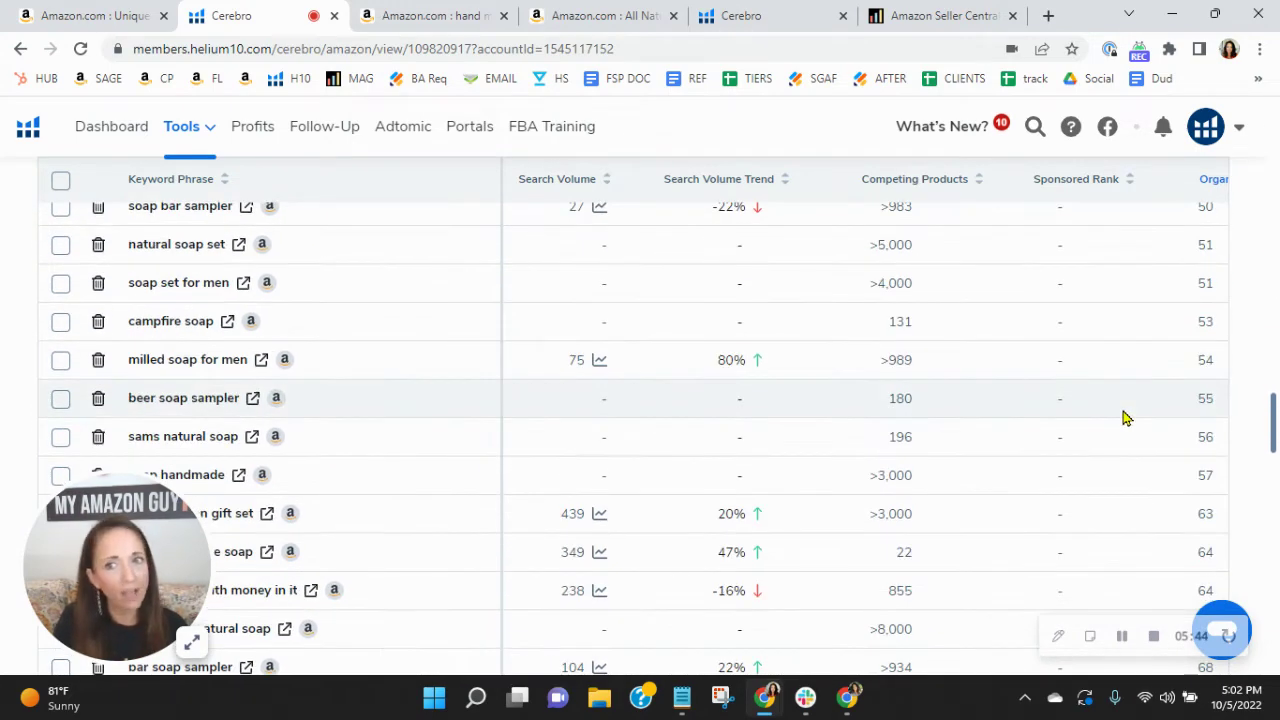
pyautogui.scroll(5, 1124, 417)
pyautogui.scroll(2, 1124, 417)
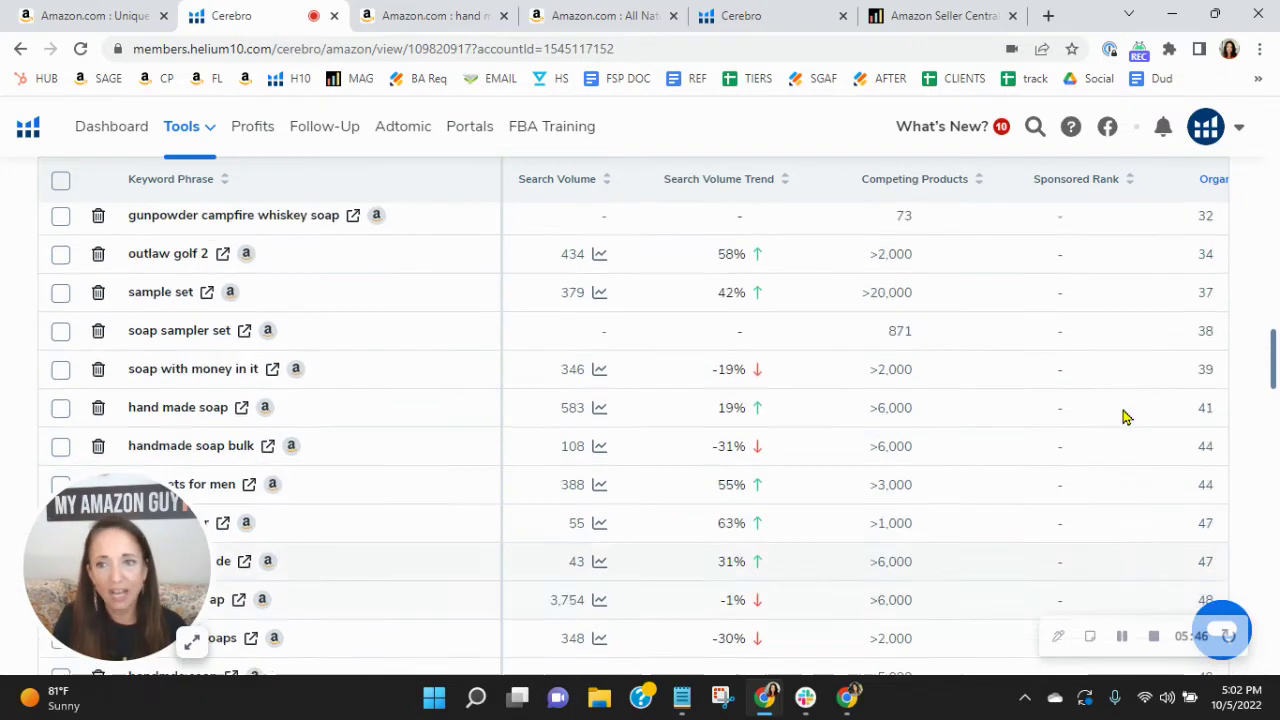
pyautogui.scroll(5, 1124, 417)
pyautogui.scroll(6, 1128, 418)
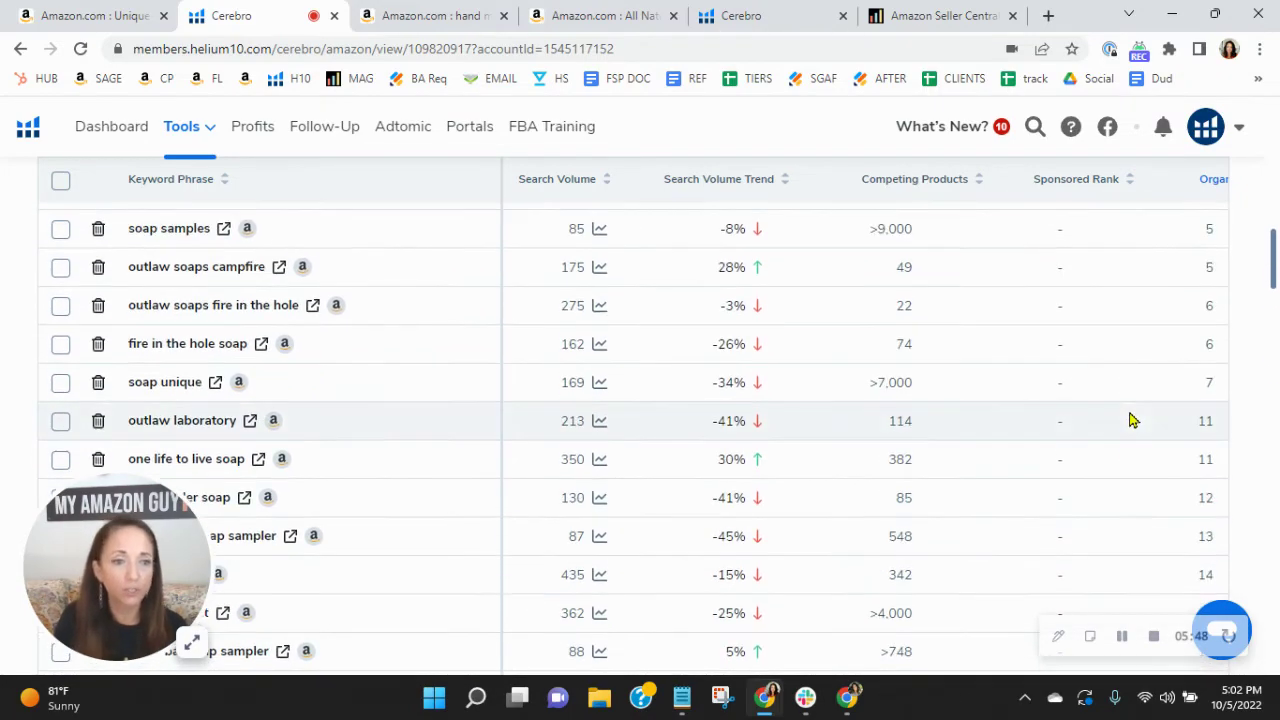
pyautogui.scroll(5, 1130, 422)
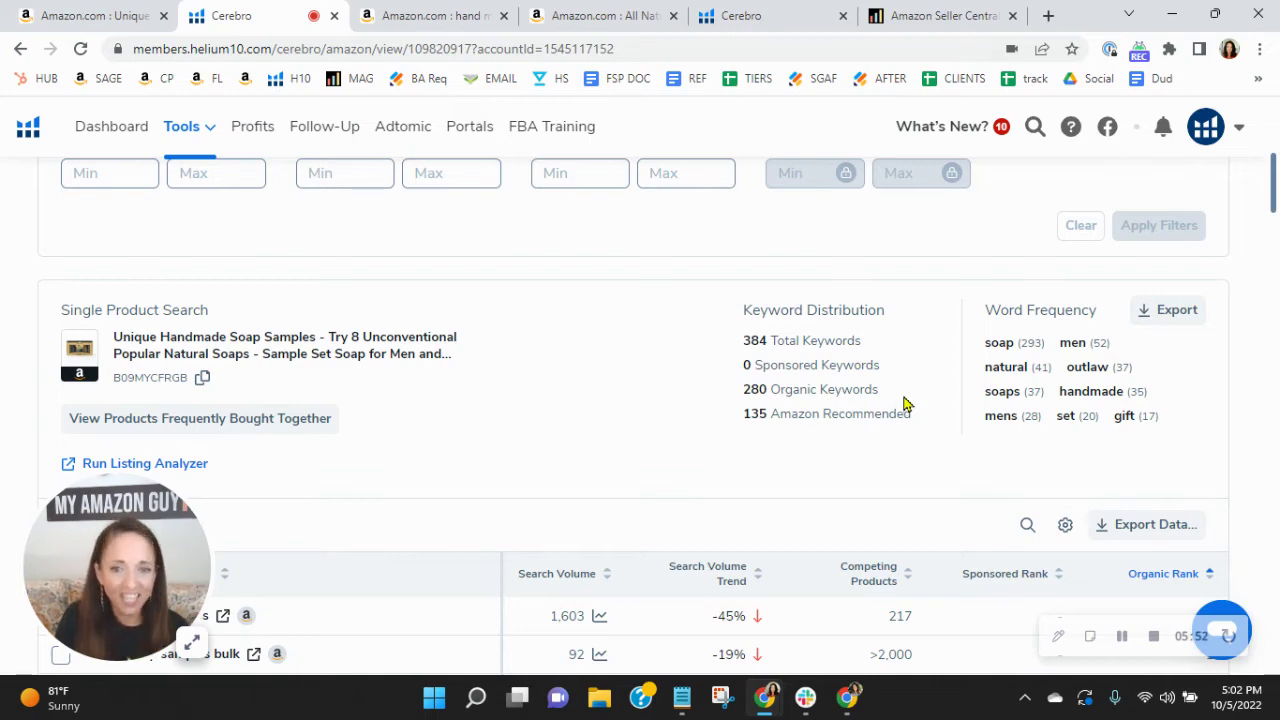
# Step: Open the Outlaw sample set's Amazon listing and preview its gallery images one by one, ending on the main image
pyautogui.click(152, 18)
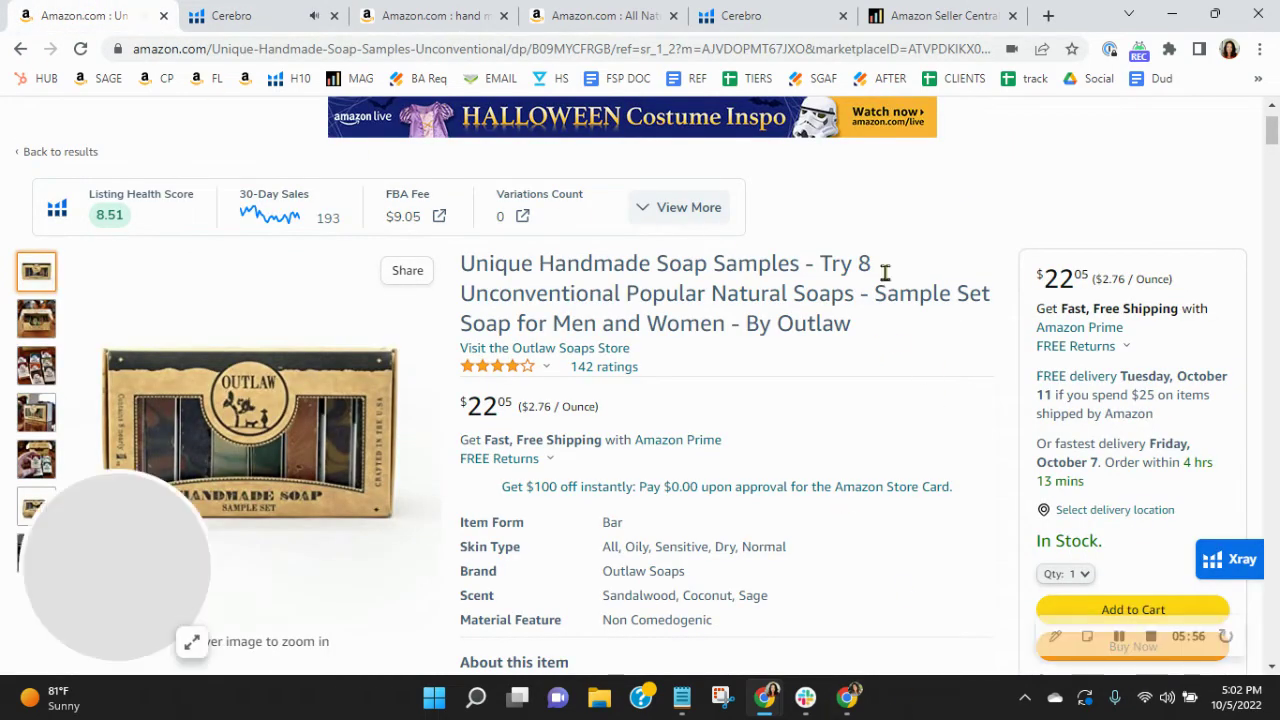
pyautogui.moveTo(123, 543); pyautogui.dragTo(1158, 130)
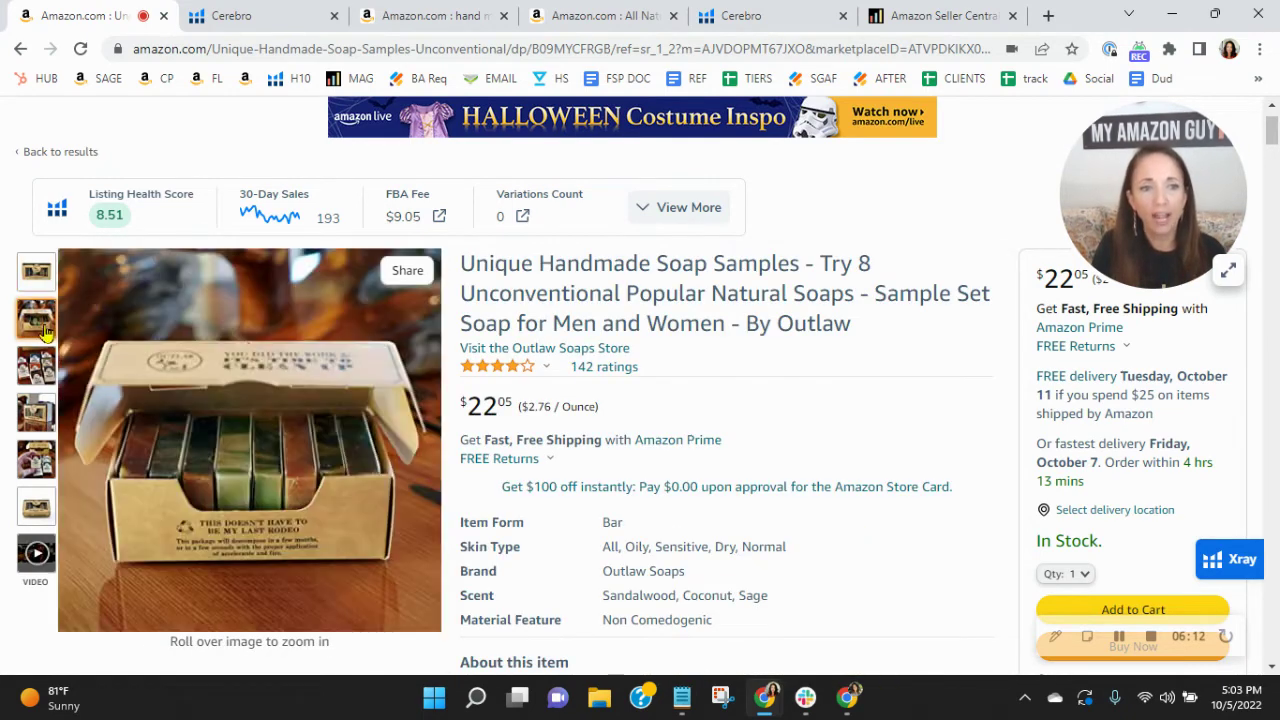
pyautogui.moveTo(44, 385)
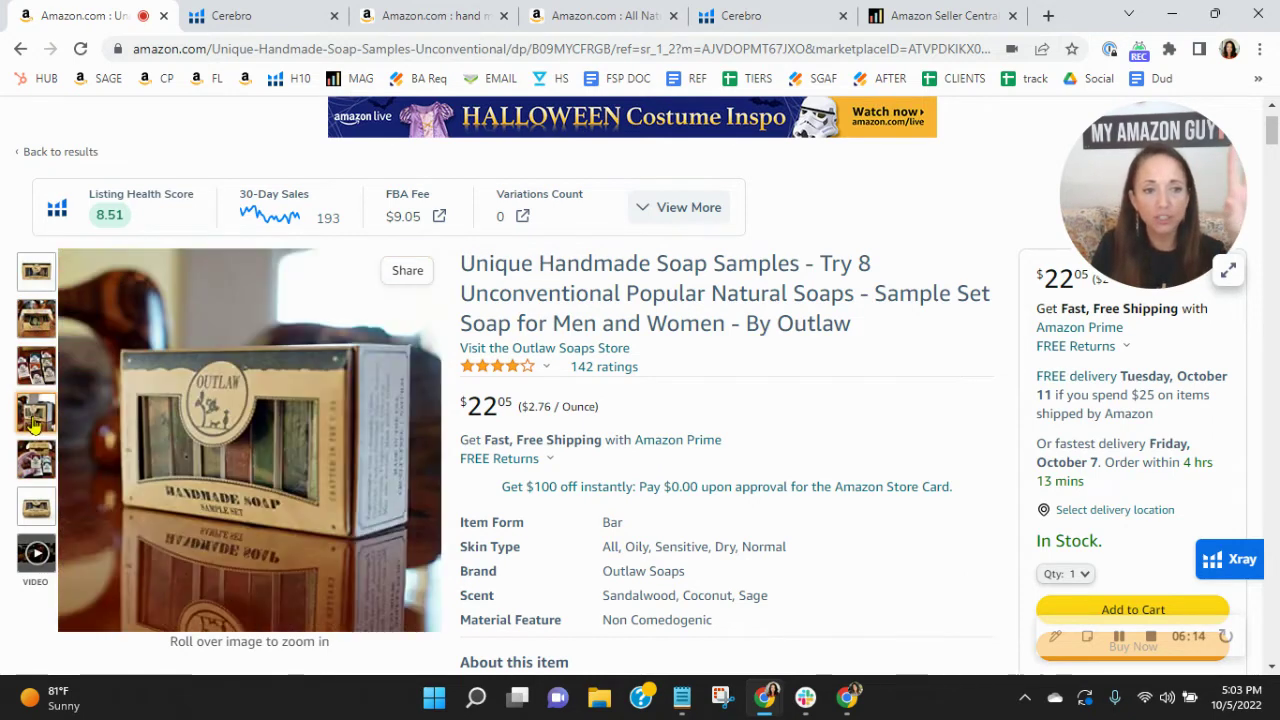
pyautogui.moveTo(34, 463)
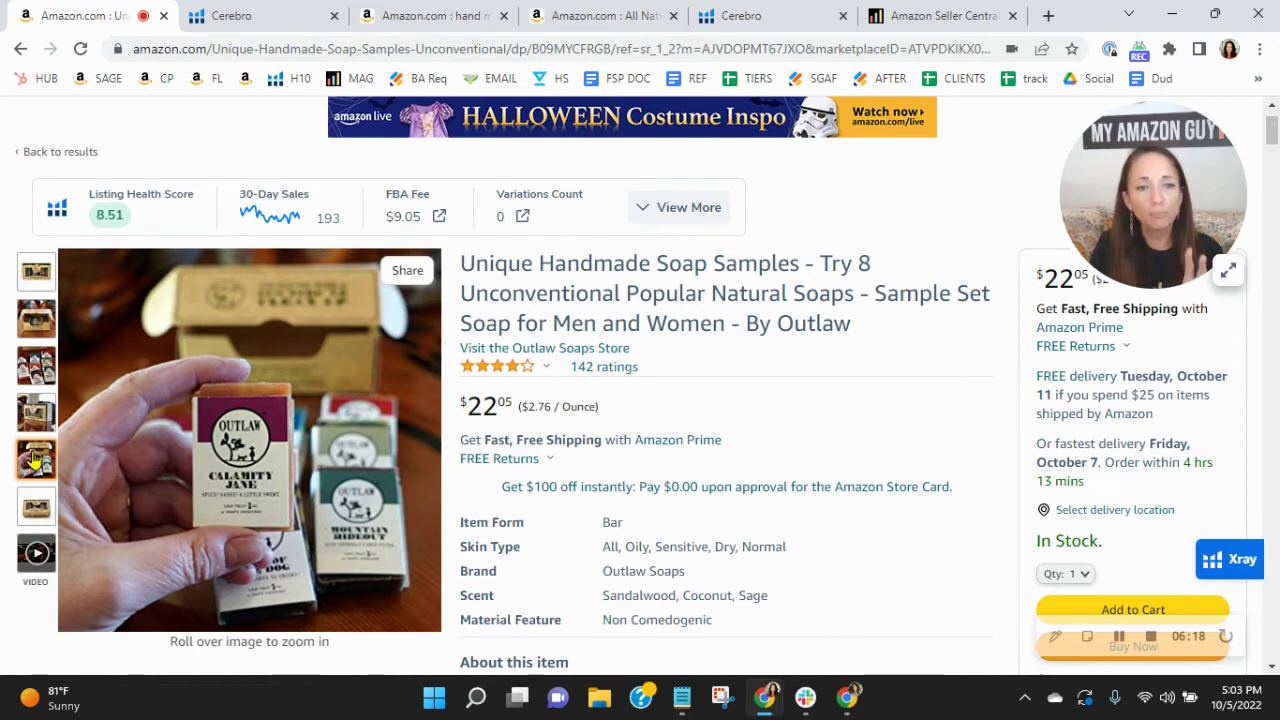
pyautogui.moveTo(33, 428)
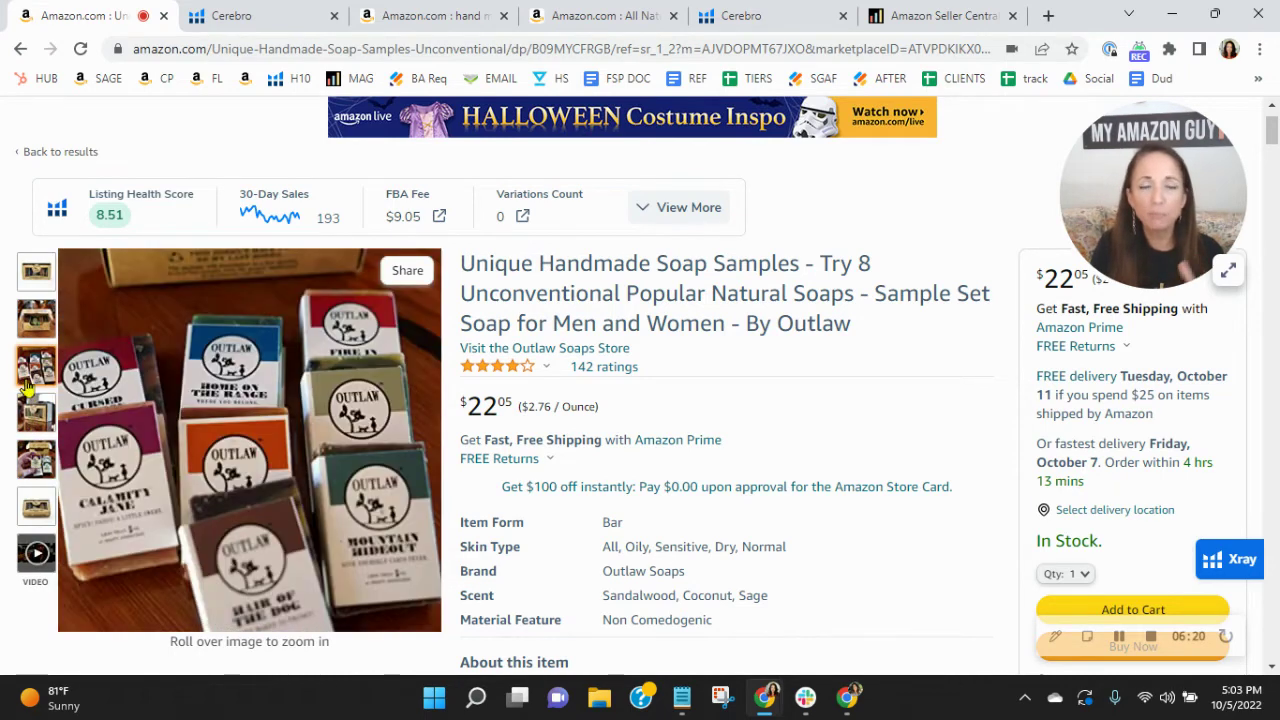
pyautogui.moveTo(22, 332)
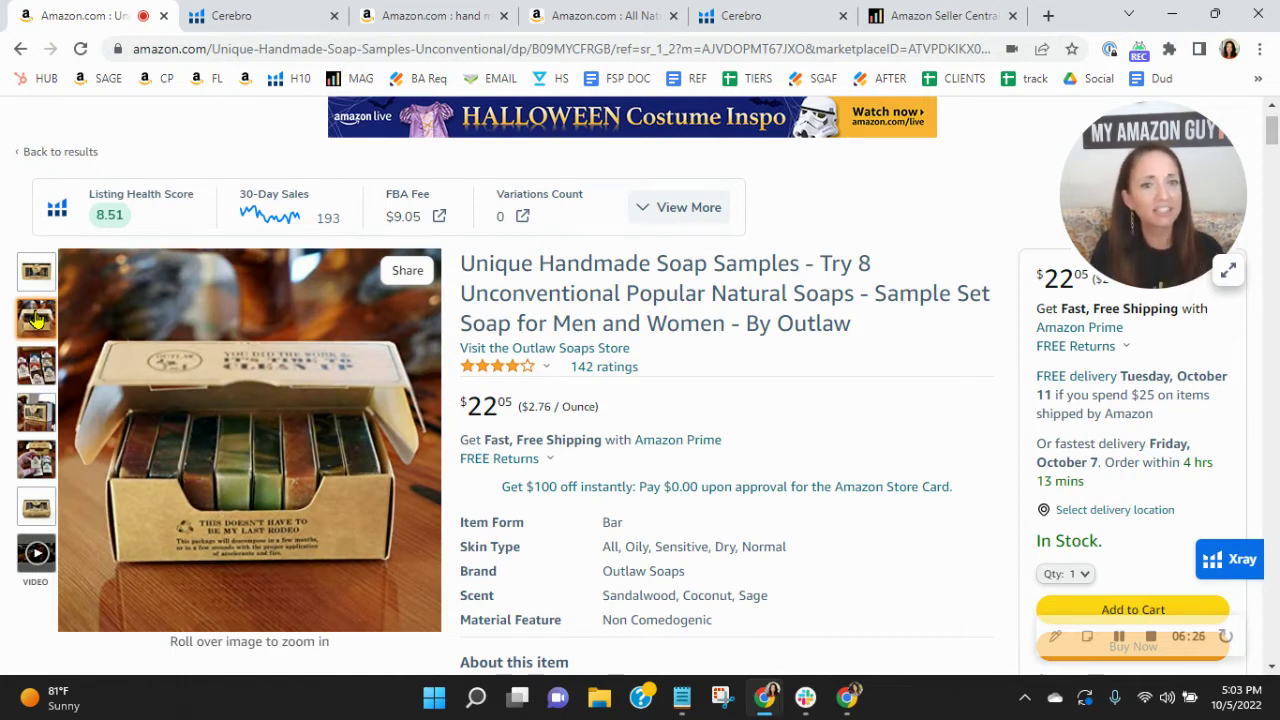
pyautogui.moveTo(32, 287)
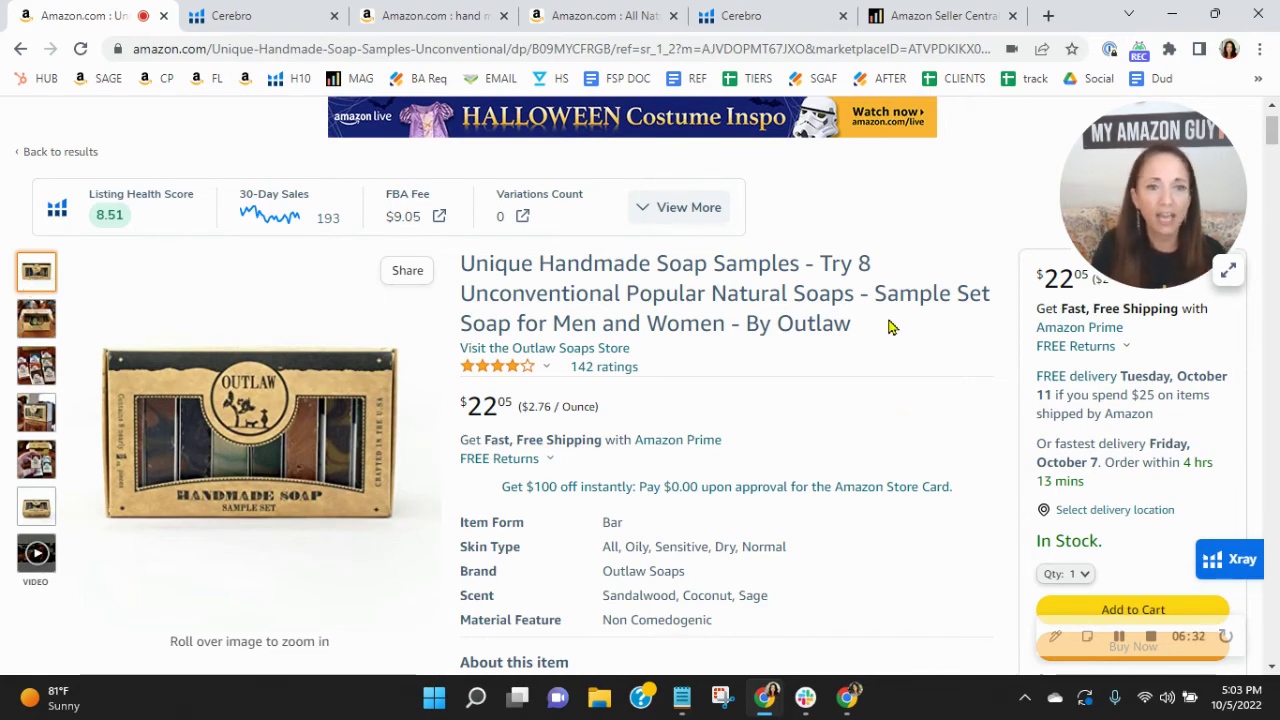
# Step: Review the Outlaw listing's bullet points and content down to the Product Description section
pyautogui.scroll(-5, 888, 312)
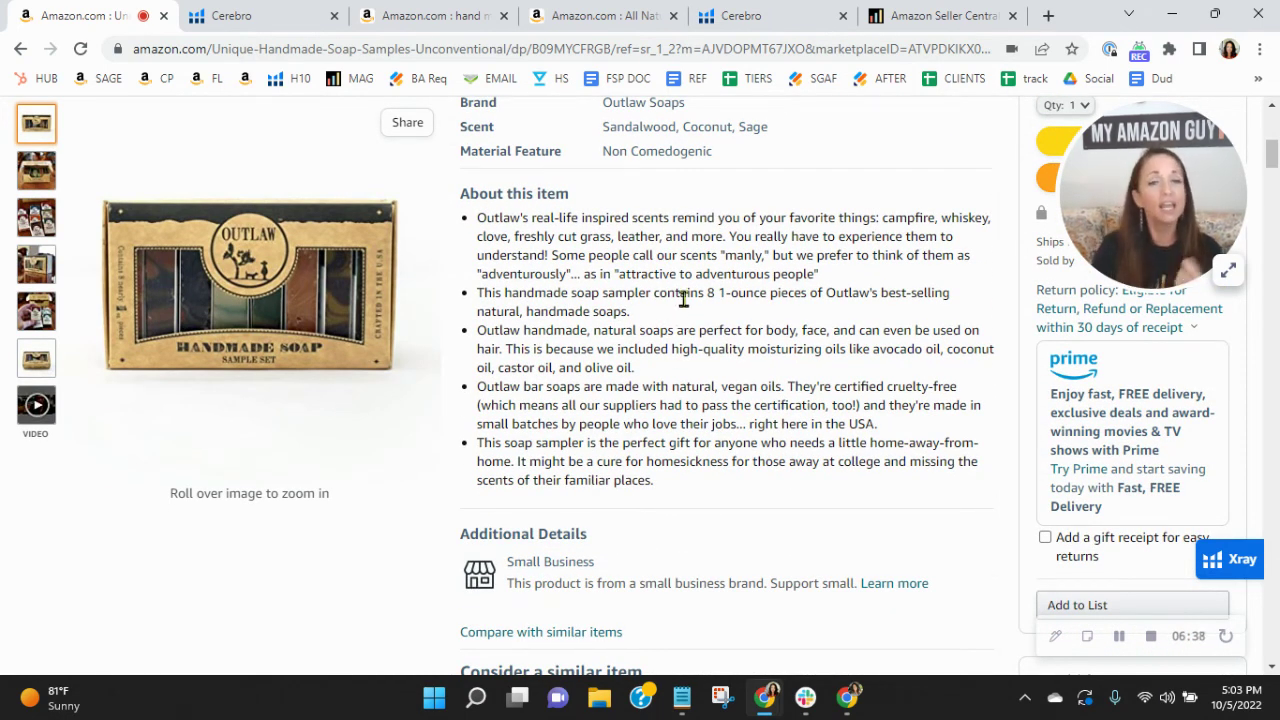
pyautogui.scroll(-6, 770, 420)
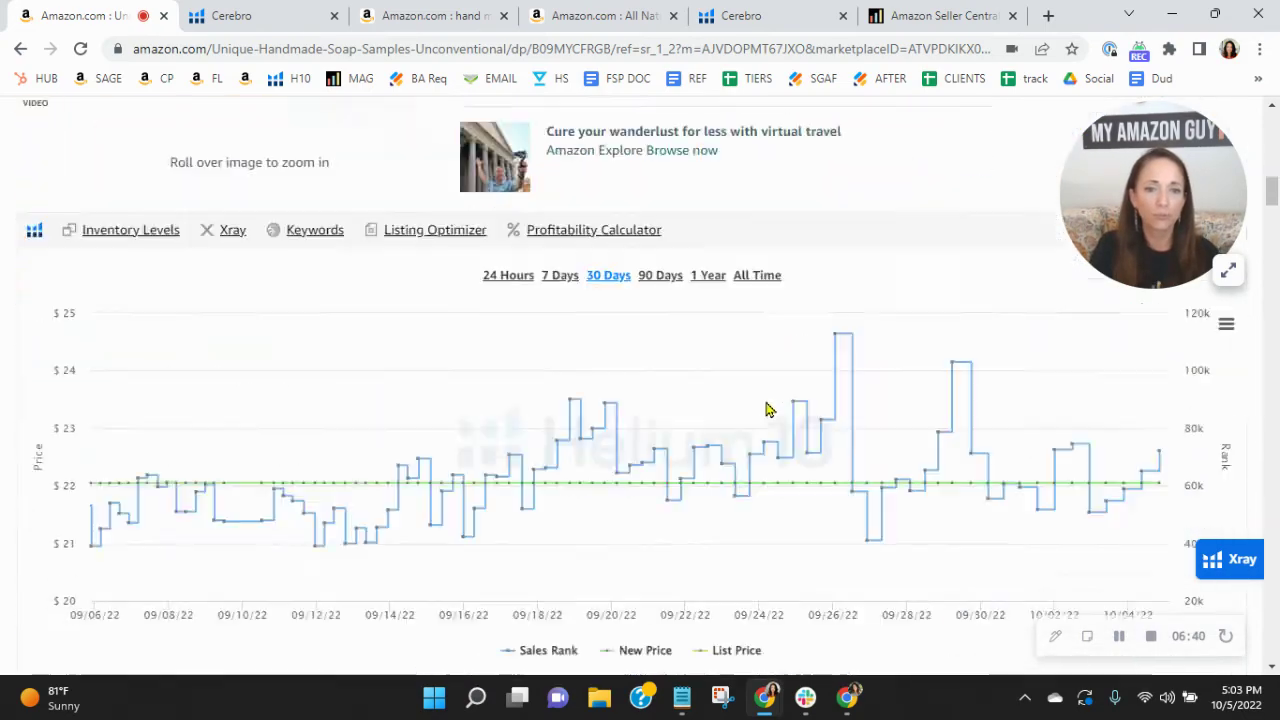
pyautogui.scroll(-10, 765, 412)
pyautogui.scroll(2, 765, 412)
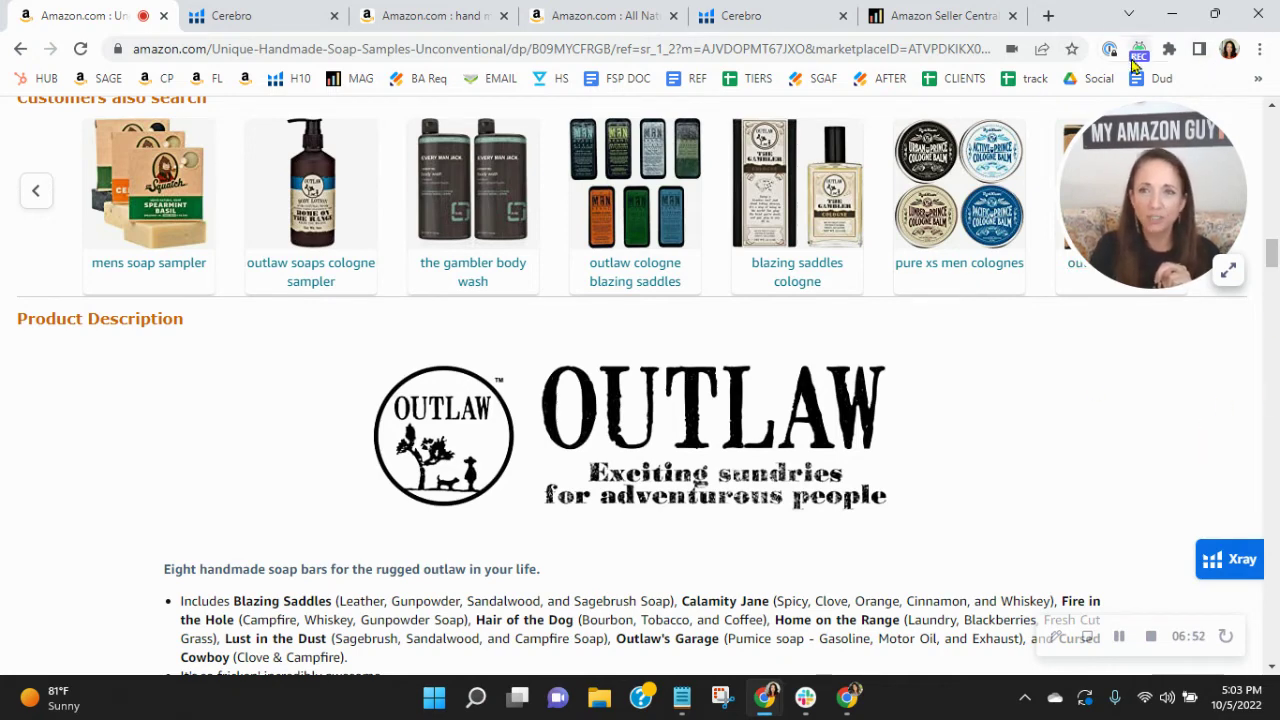
# Step: Run the Image Alt Text Viewer extension on the Outlaw listing and review the alt text of its product description images
pyautogui.click(1169, 49)
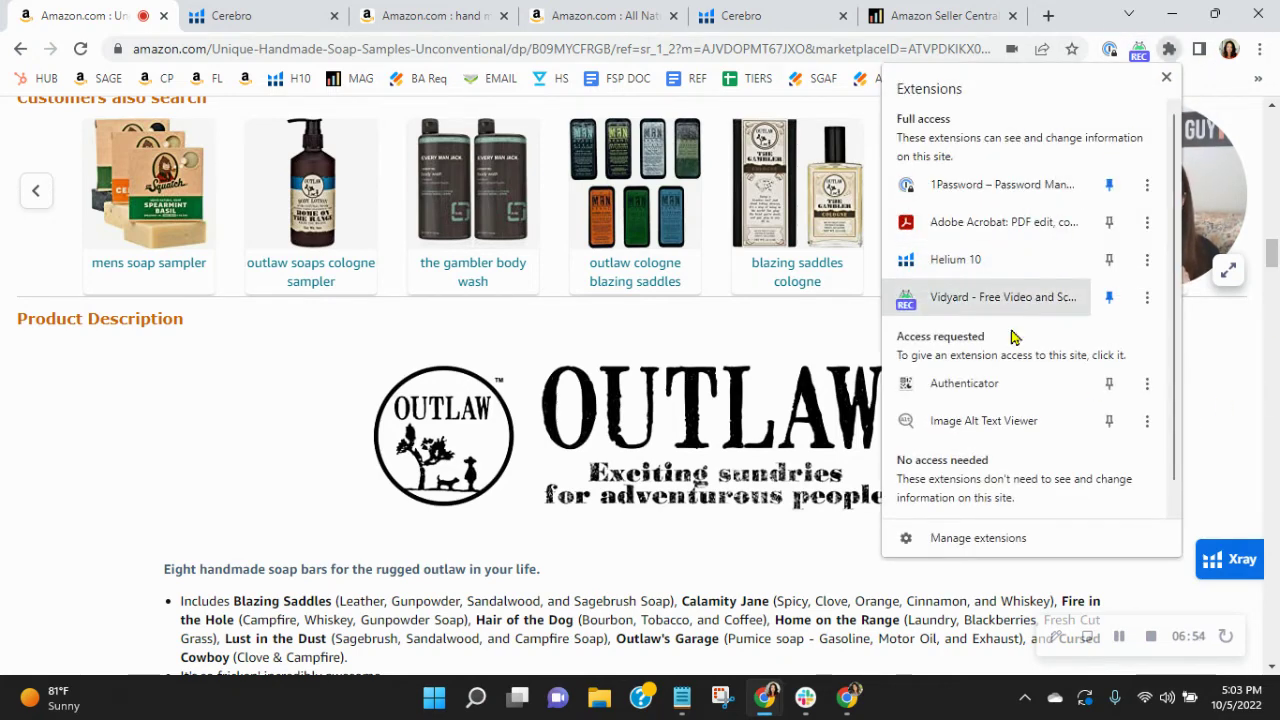
pyautogui.click(992, 424)
pyautogui.scroll(-2, 1048, 530)
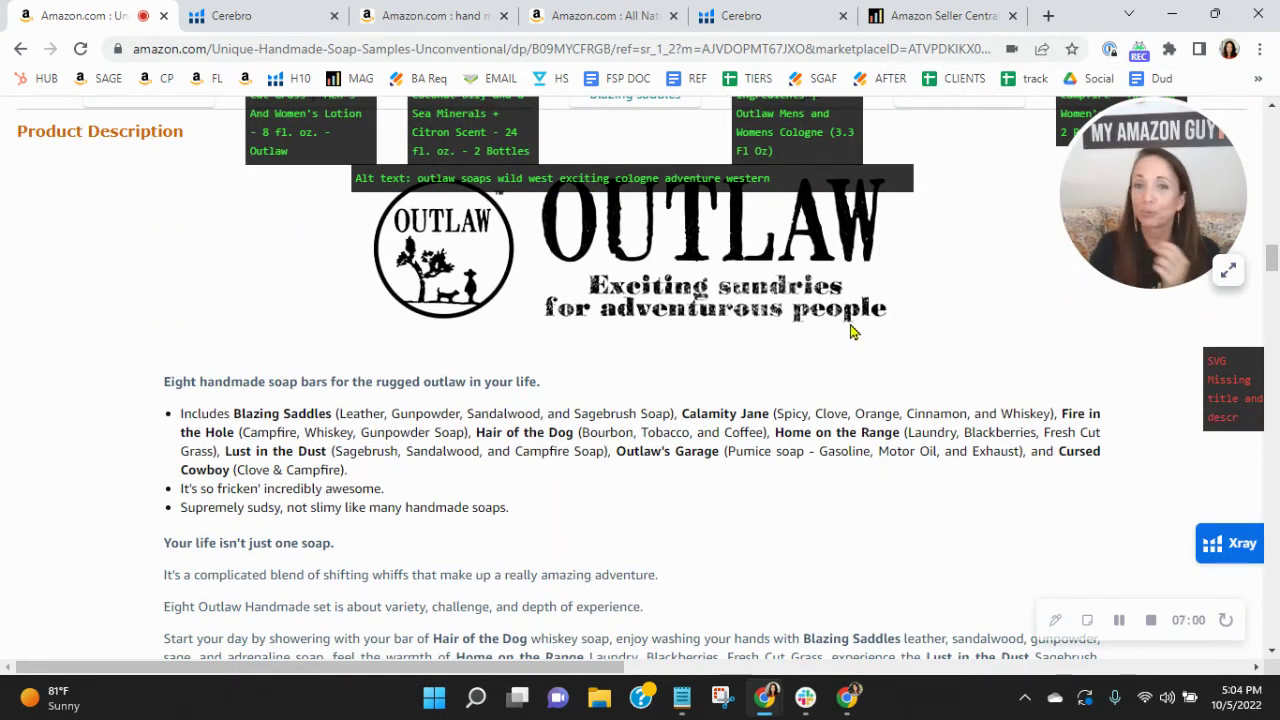
pyautogui.scroll(-2, 875, 385)
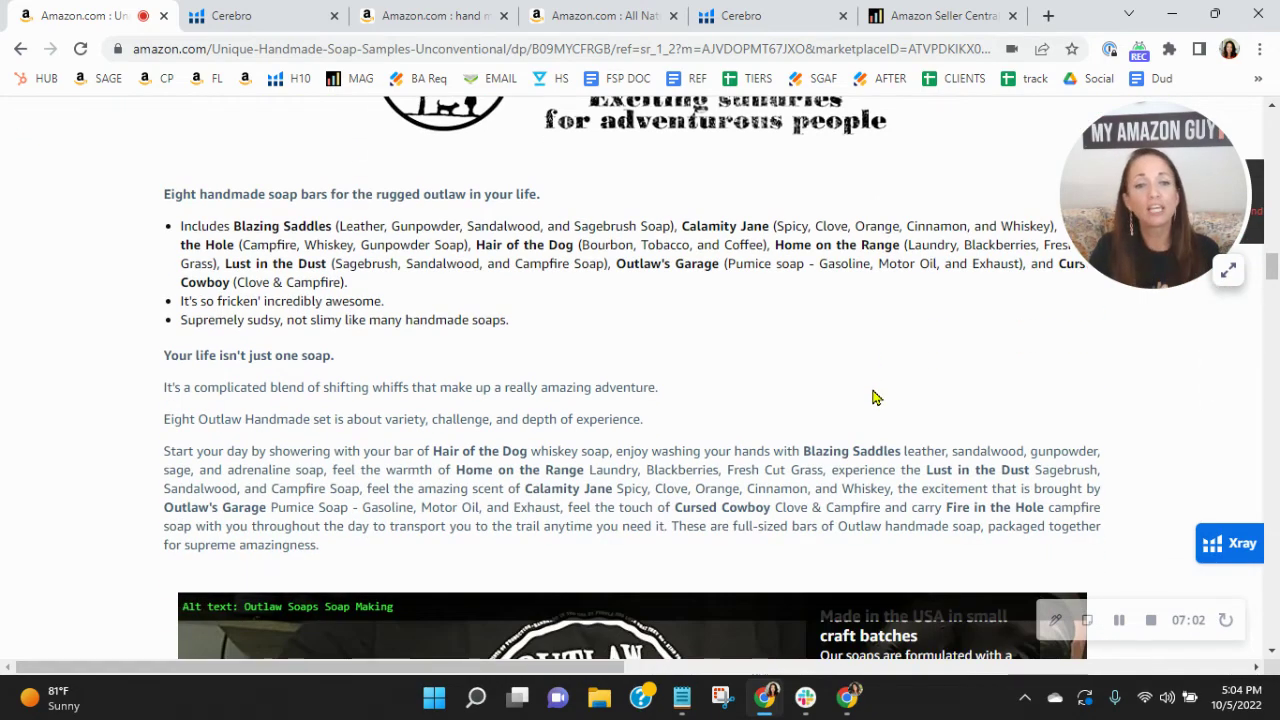
pyautogui.scroll(-1, 874, 395)
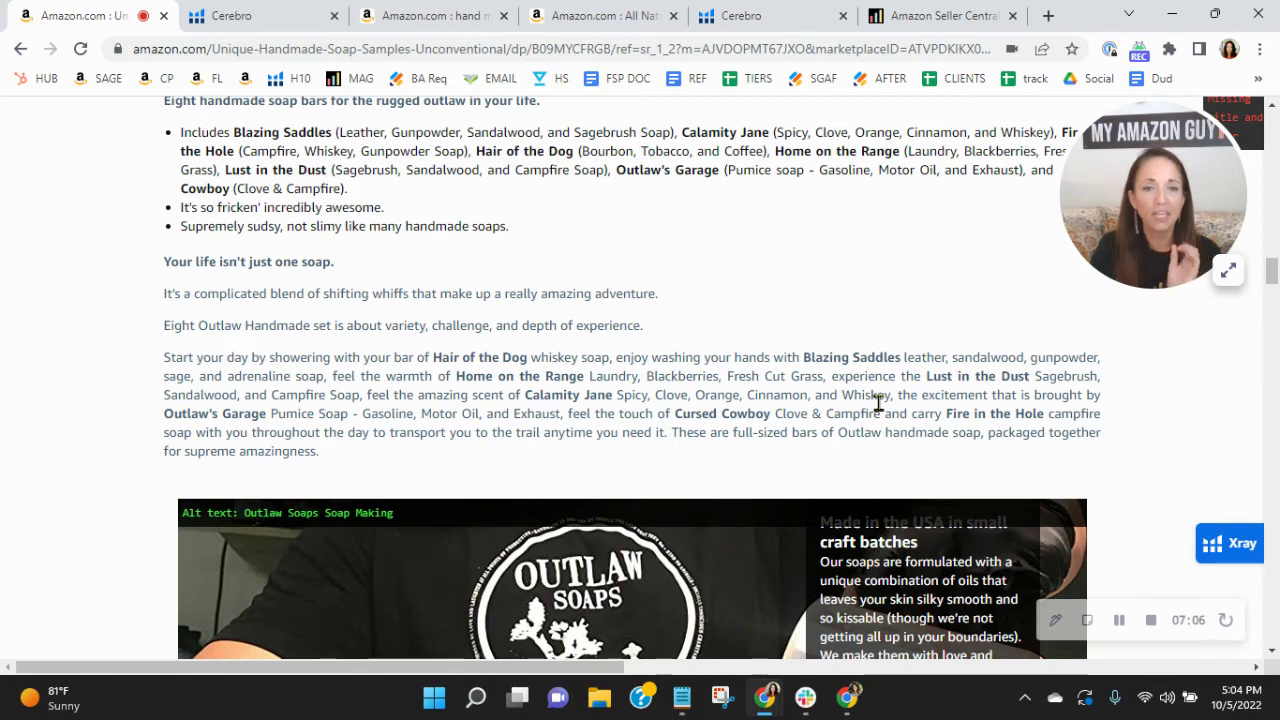
pyautogui.scroll(-2, 878, 395)
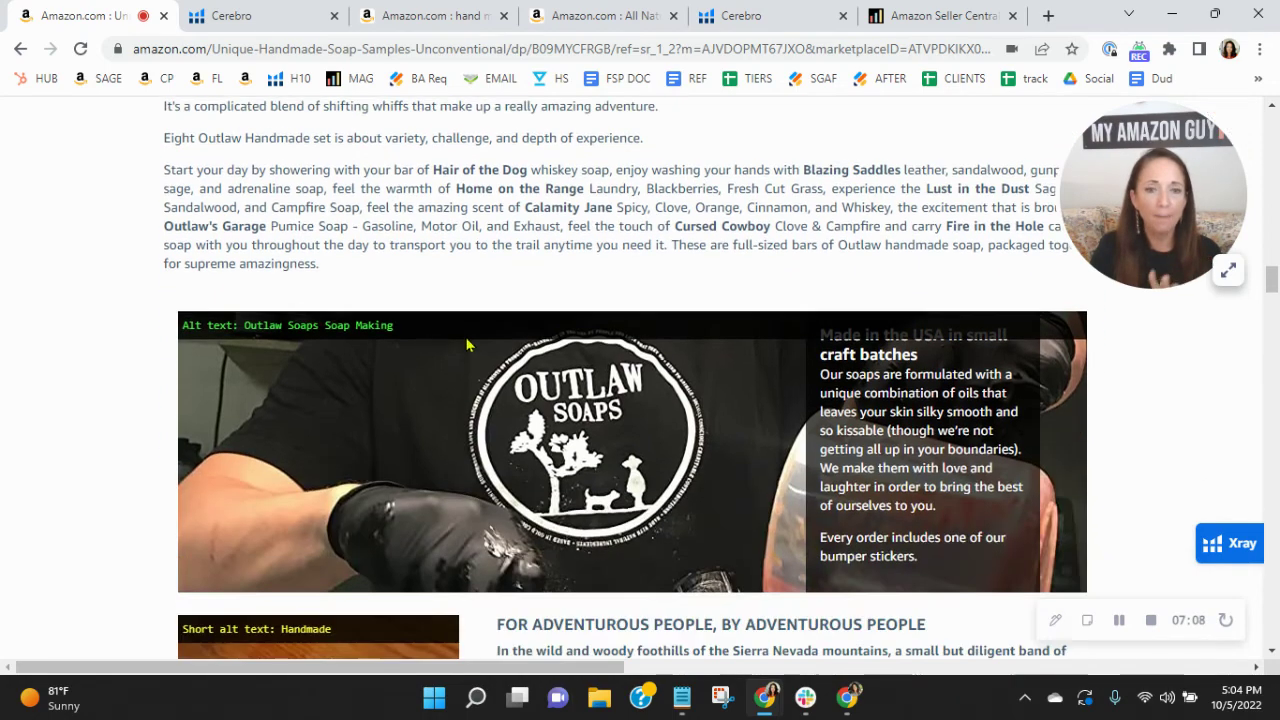
pyautogui.scroll(-7, 1016, 330)
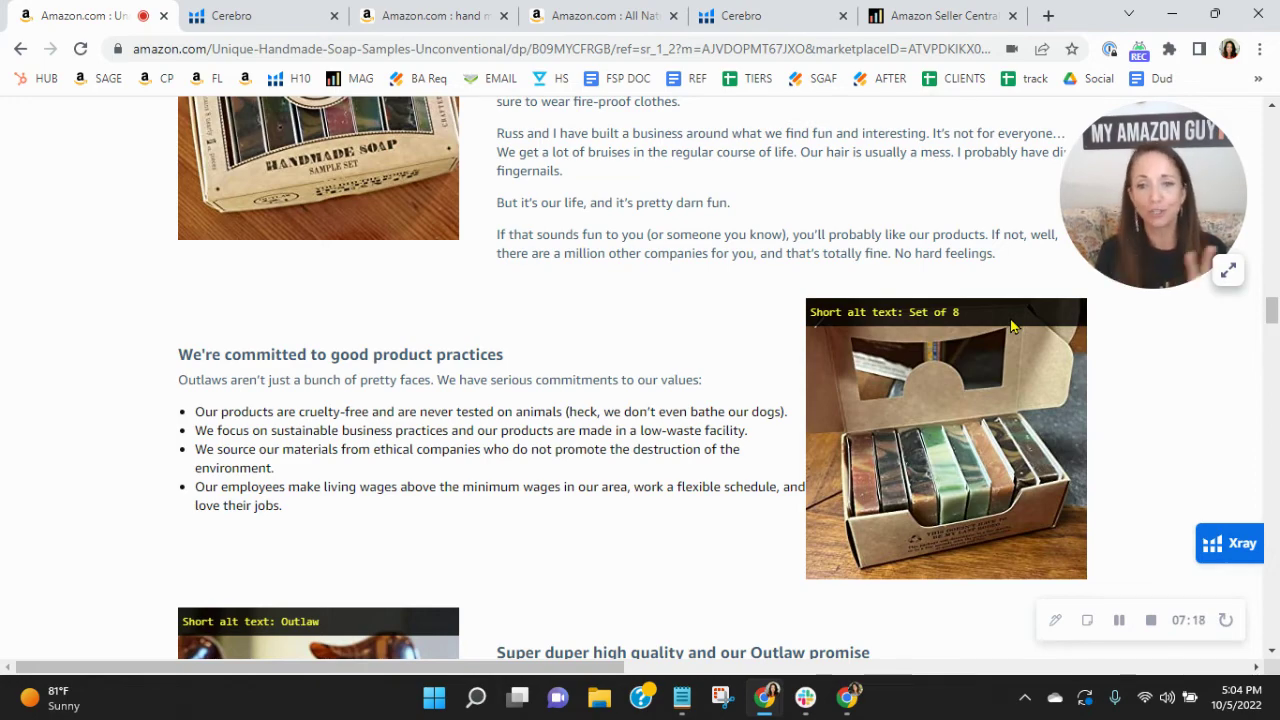
pyautogui.scroll(-3, 817, 433)
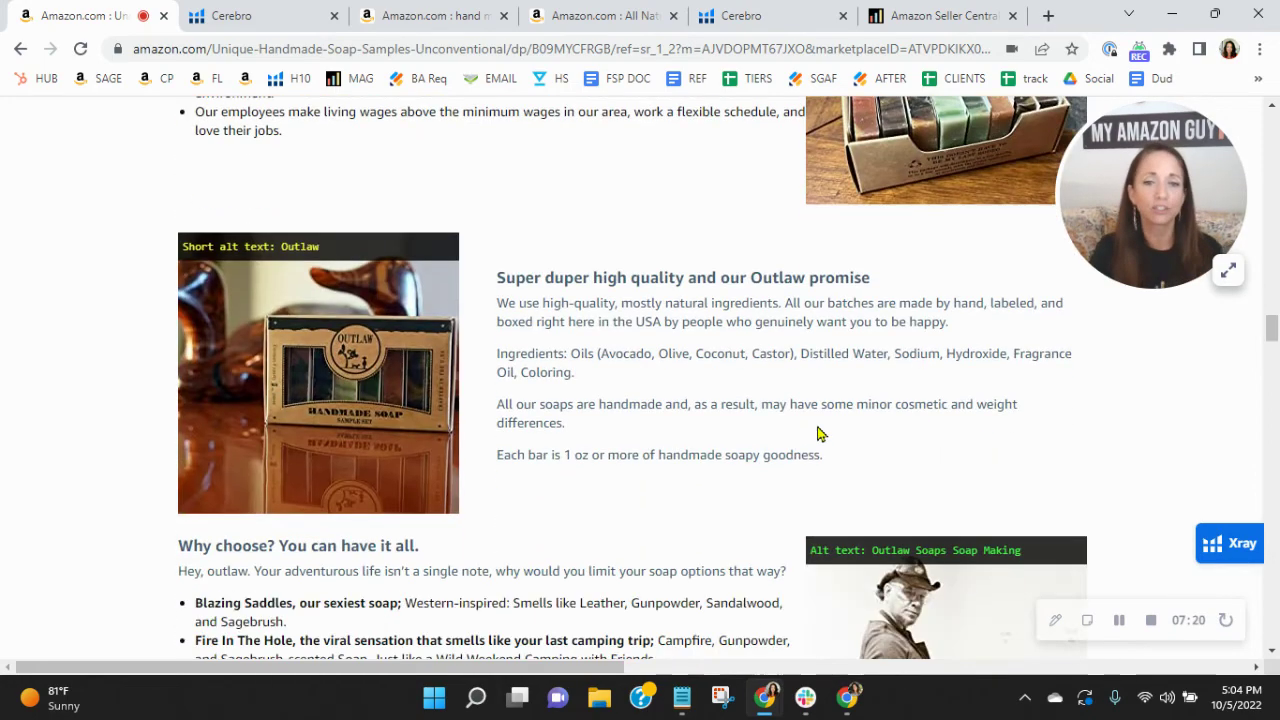
pyautogui.scroll(-4, 817, 433)
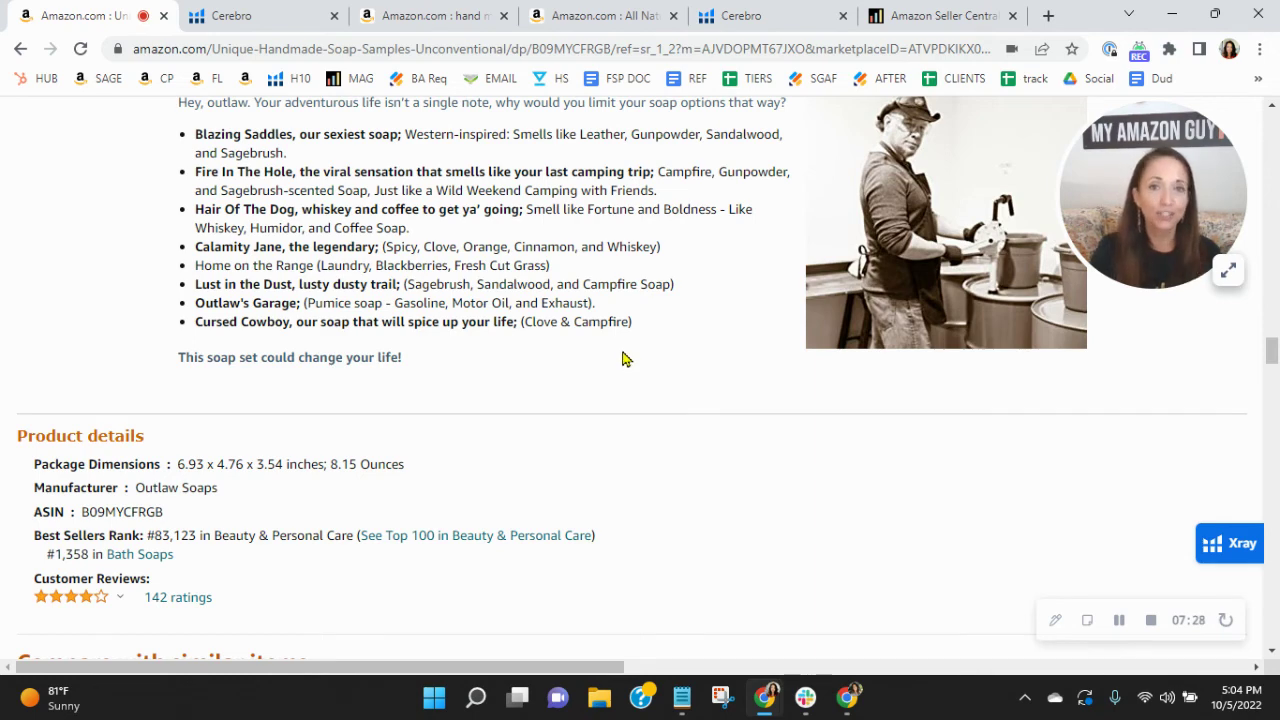
# Step: Switch to the My Amazon Guy Full Service Management page
pyautogui.click(950, 15)
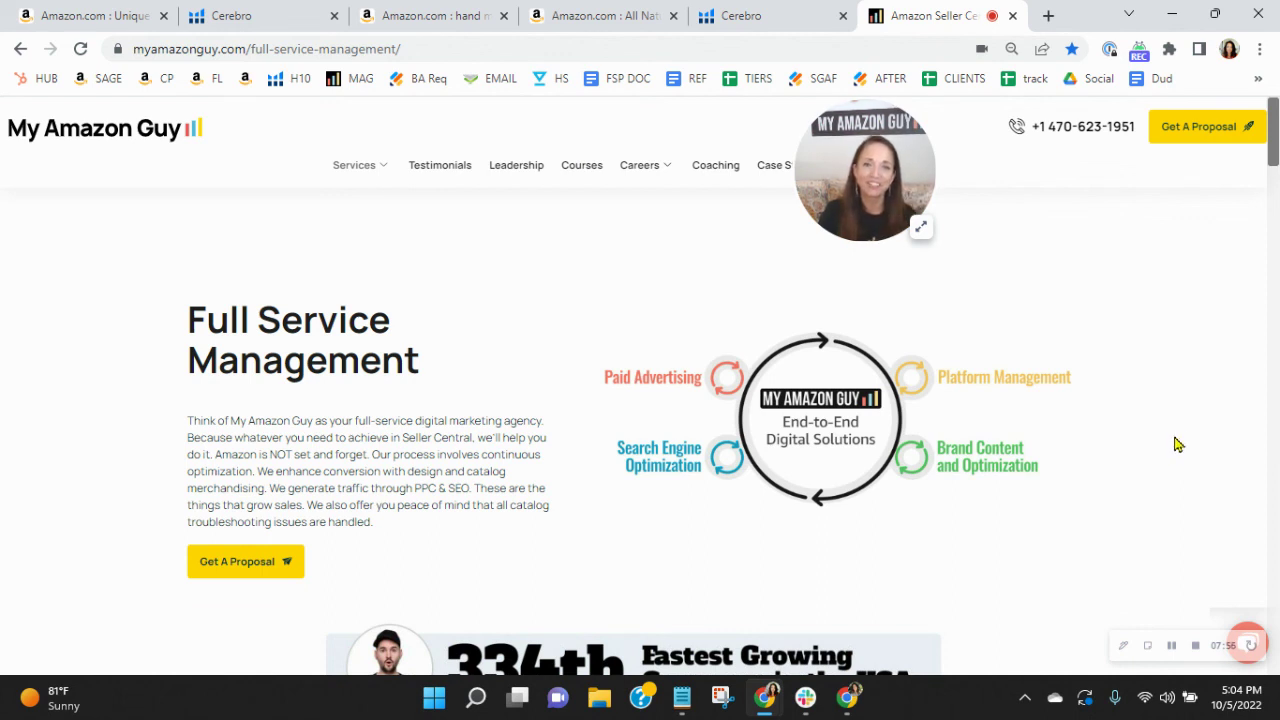
pyautogui.click(1195, 646)
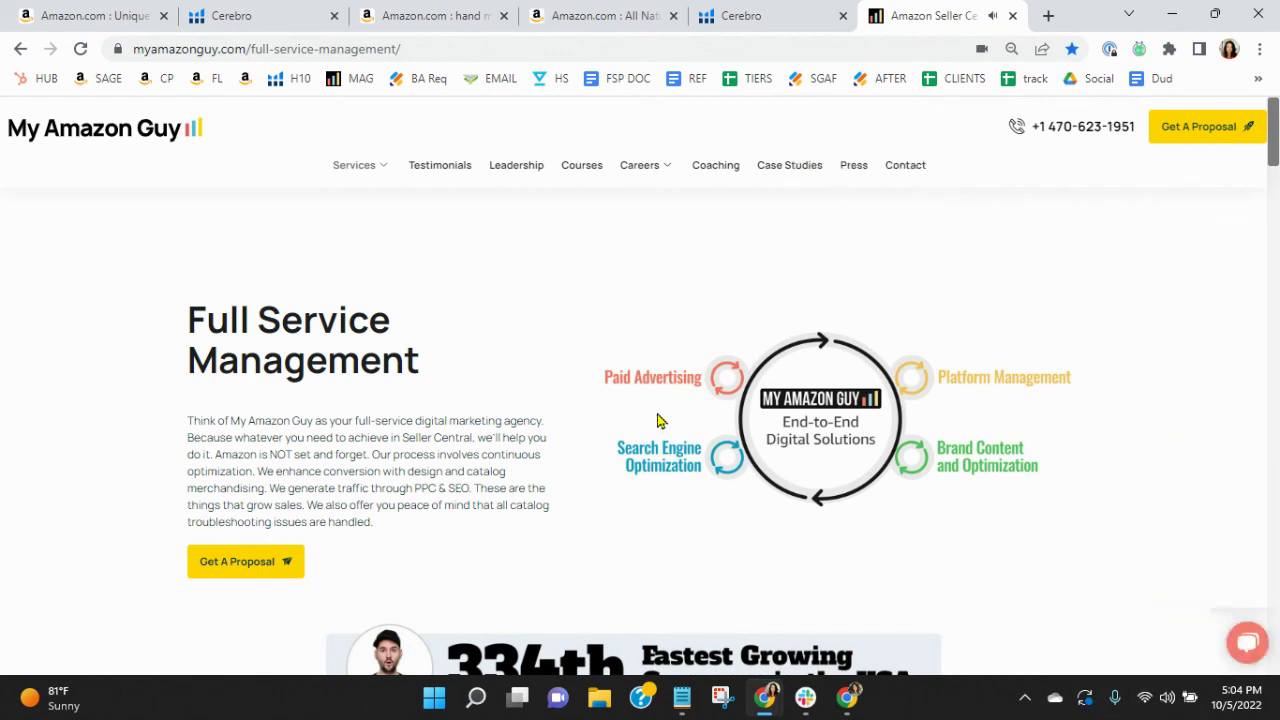